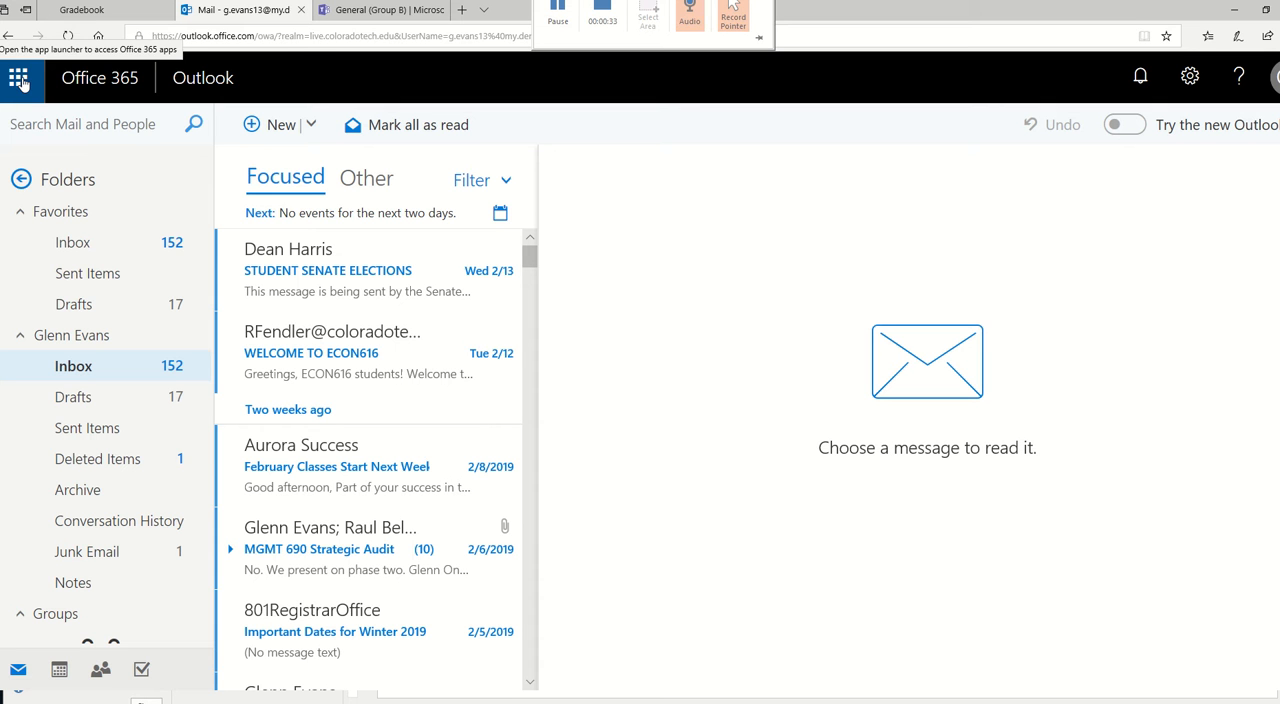
- Switch from Outlook to Microsoft Teams and open the form for creating a new team
click(19, 79)
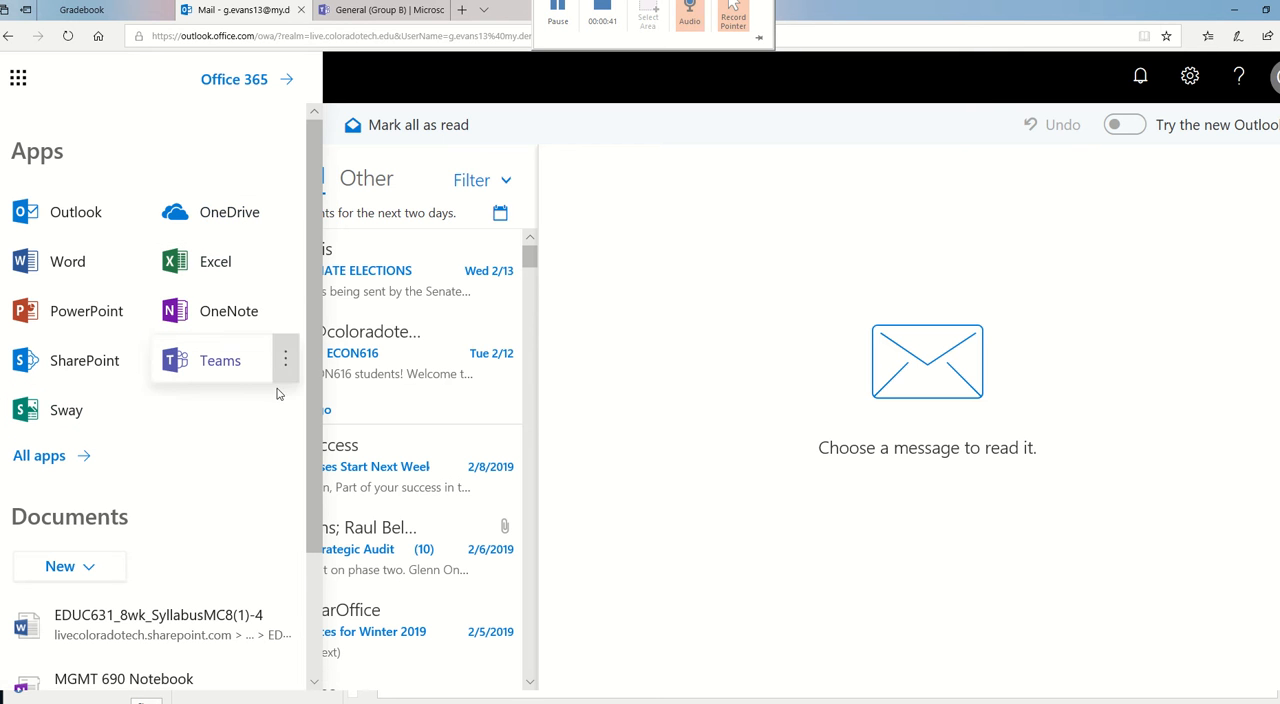
click(224, 364)
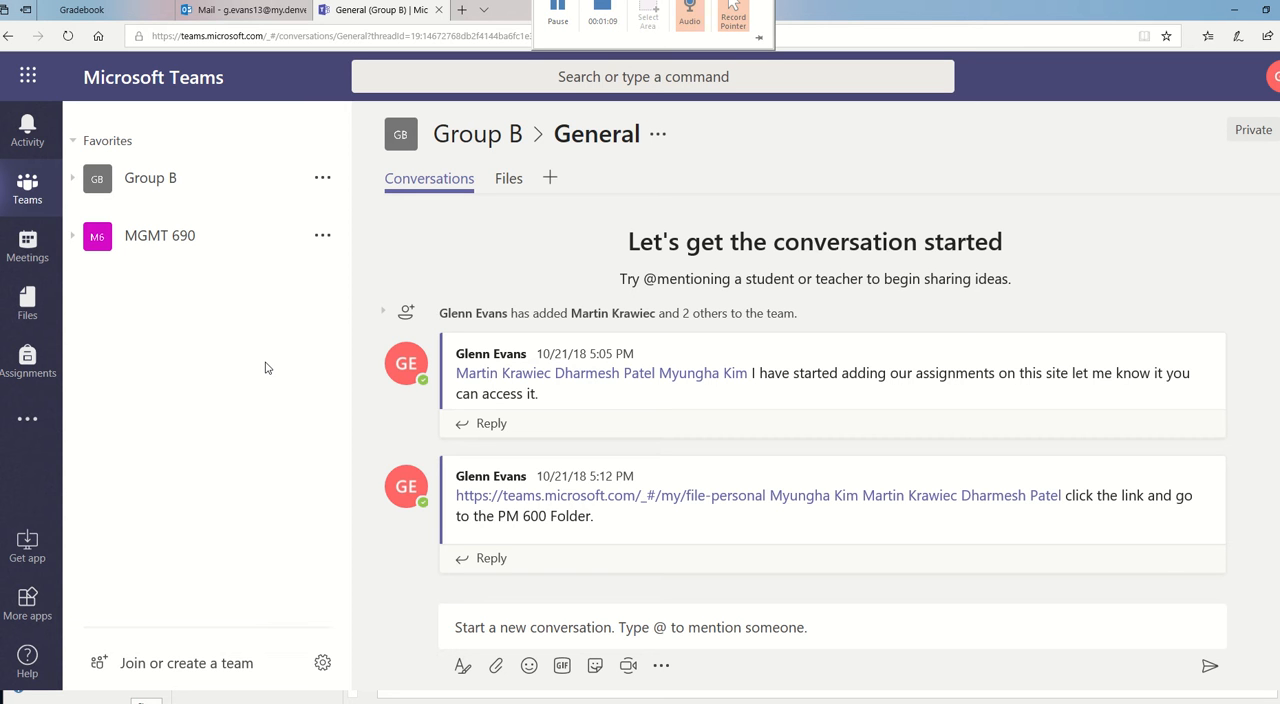
click(198, 665)
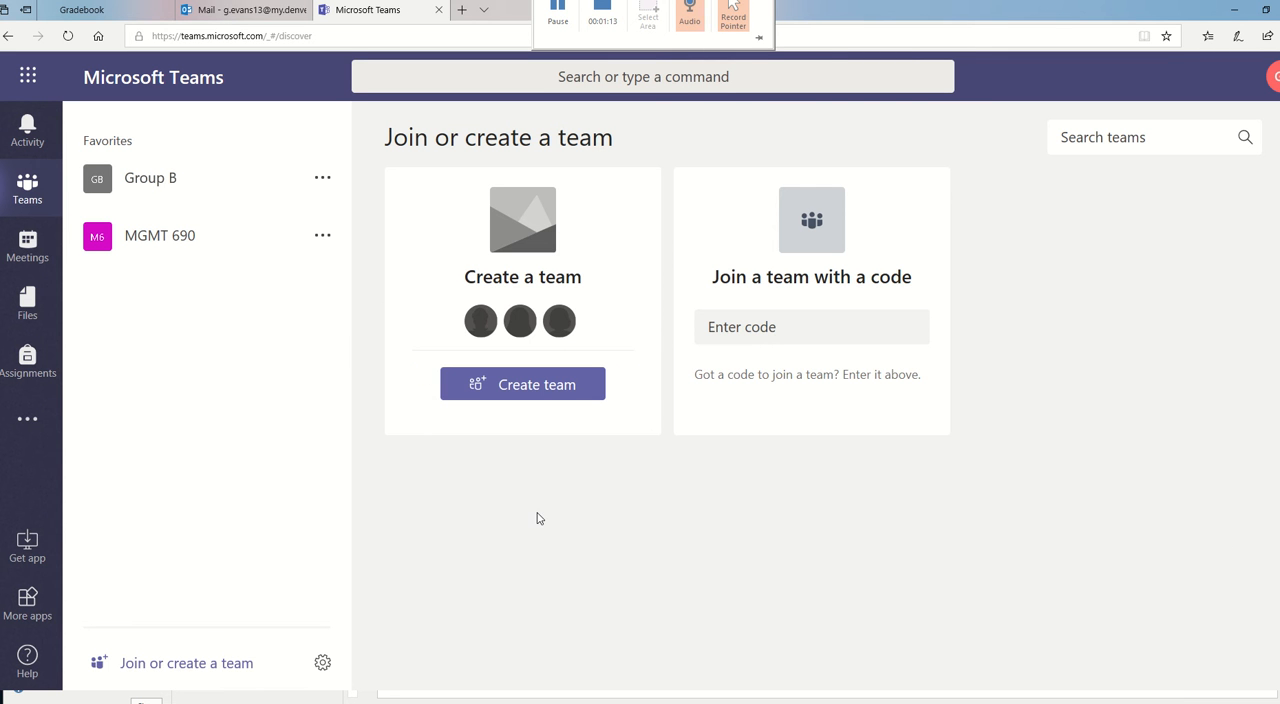
click(520, 388)
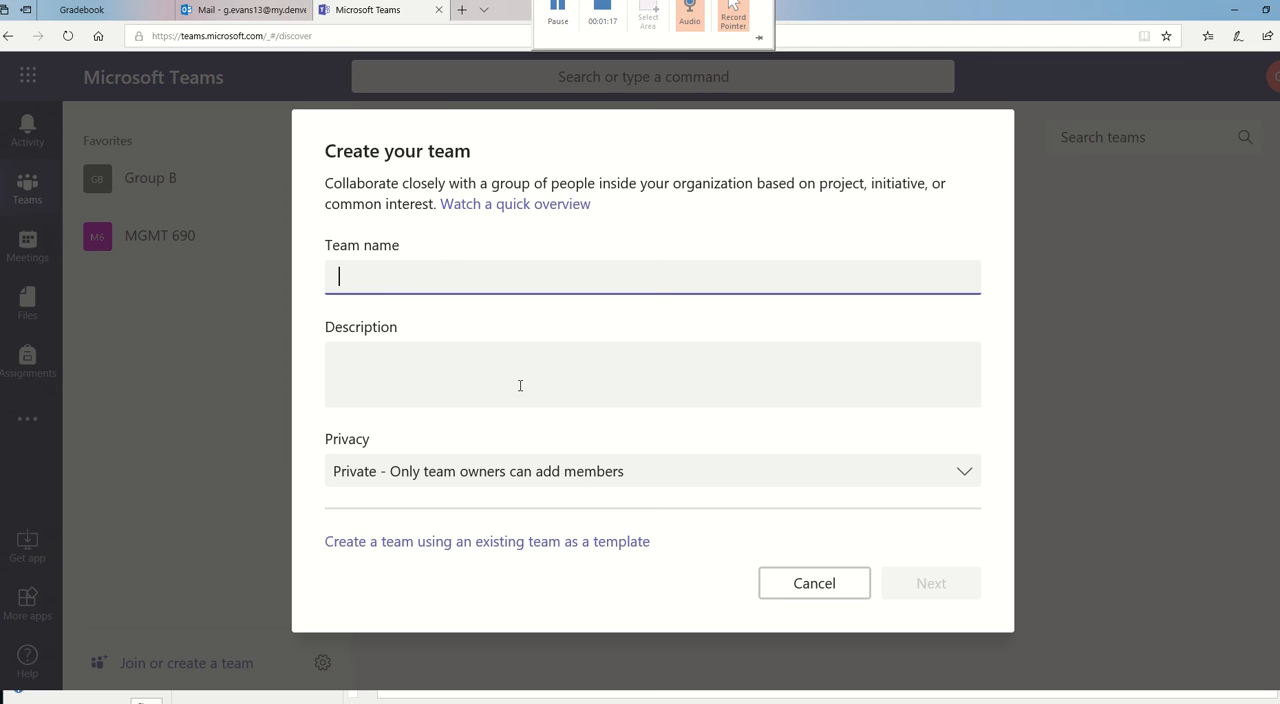
- Create a private team named EDUC 631 with the description "EDUC 631 Group"
text(EDUC 631)
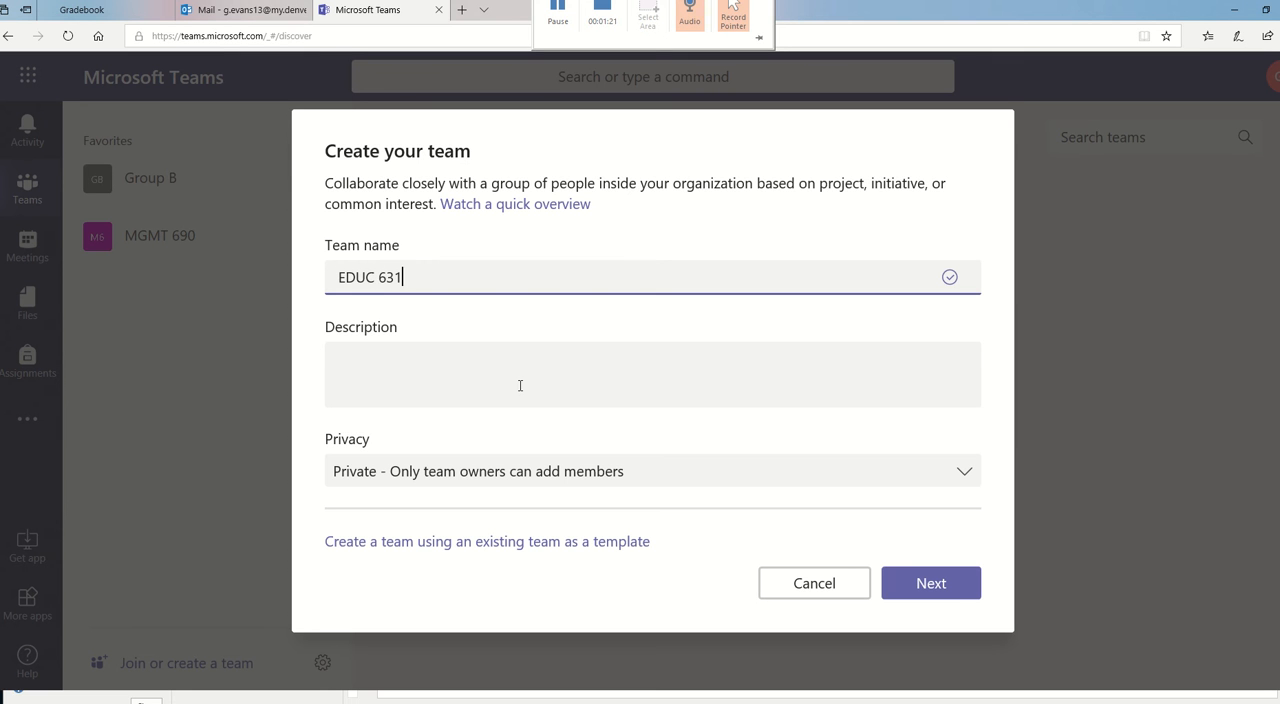
click(397, 382)
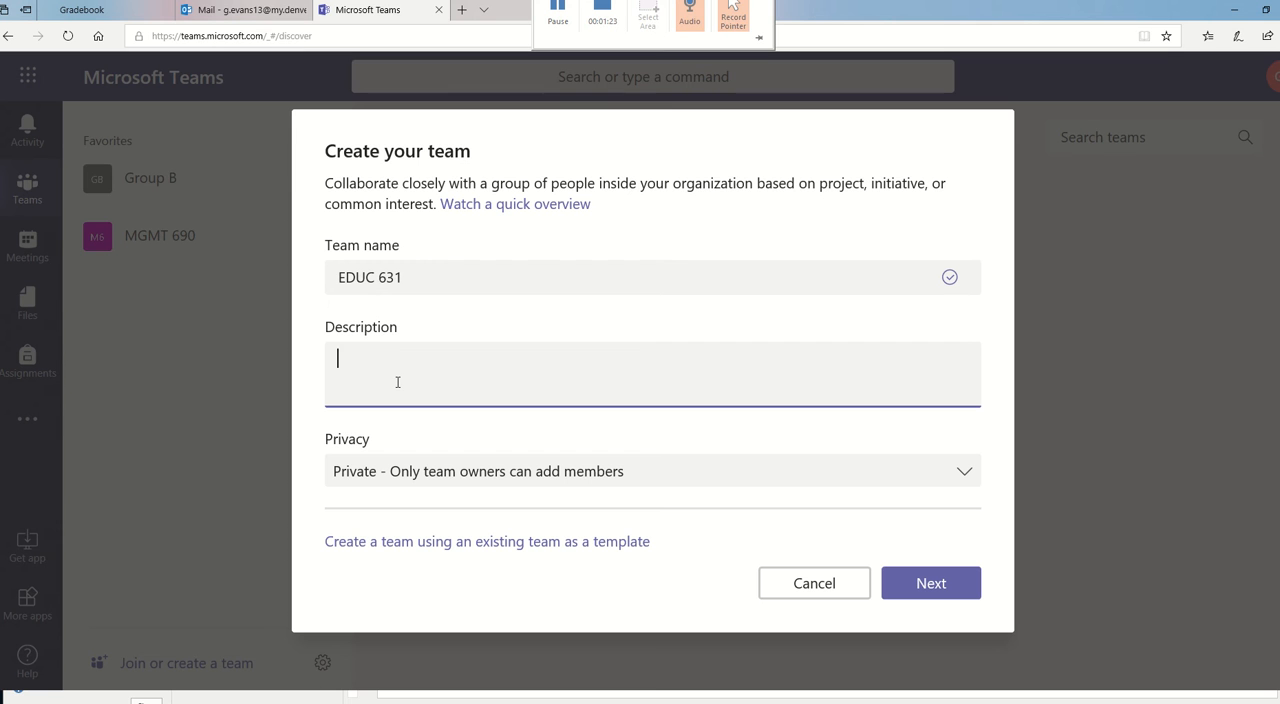
text(EDUC 631 Group)
click(652, 475)
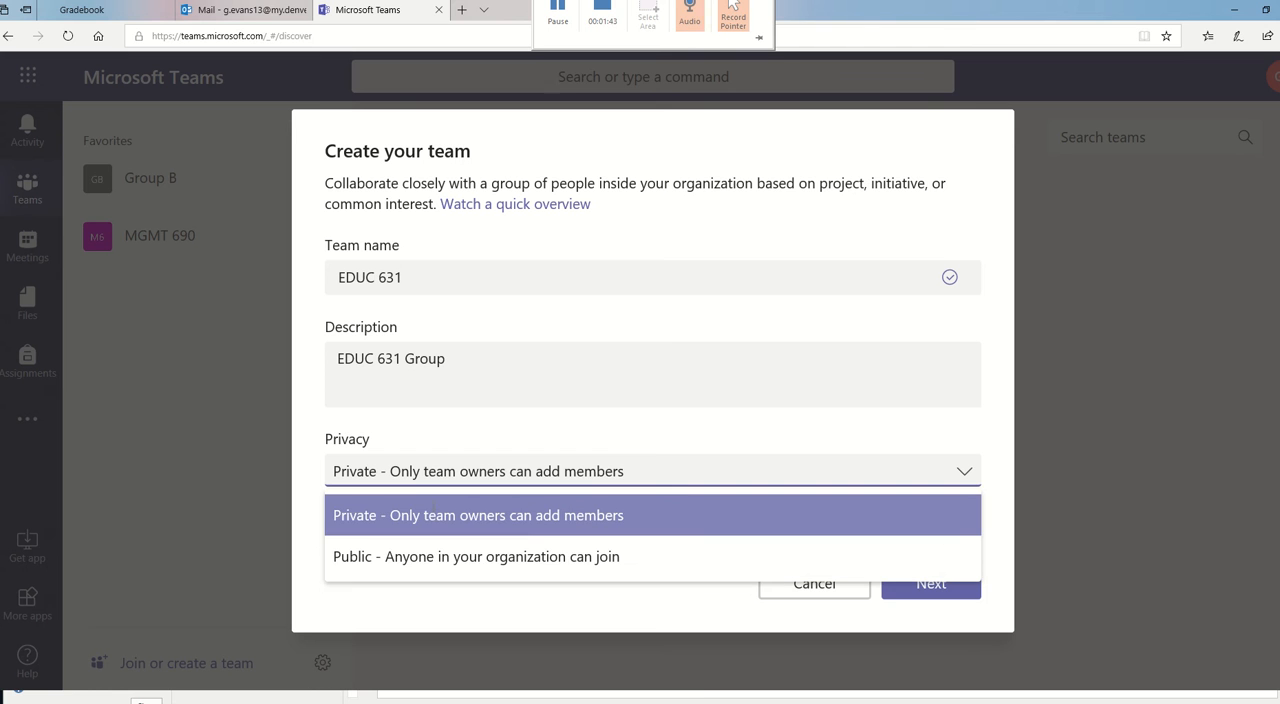
click(434, 516)
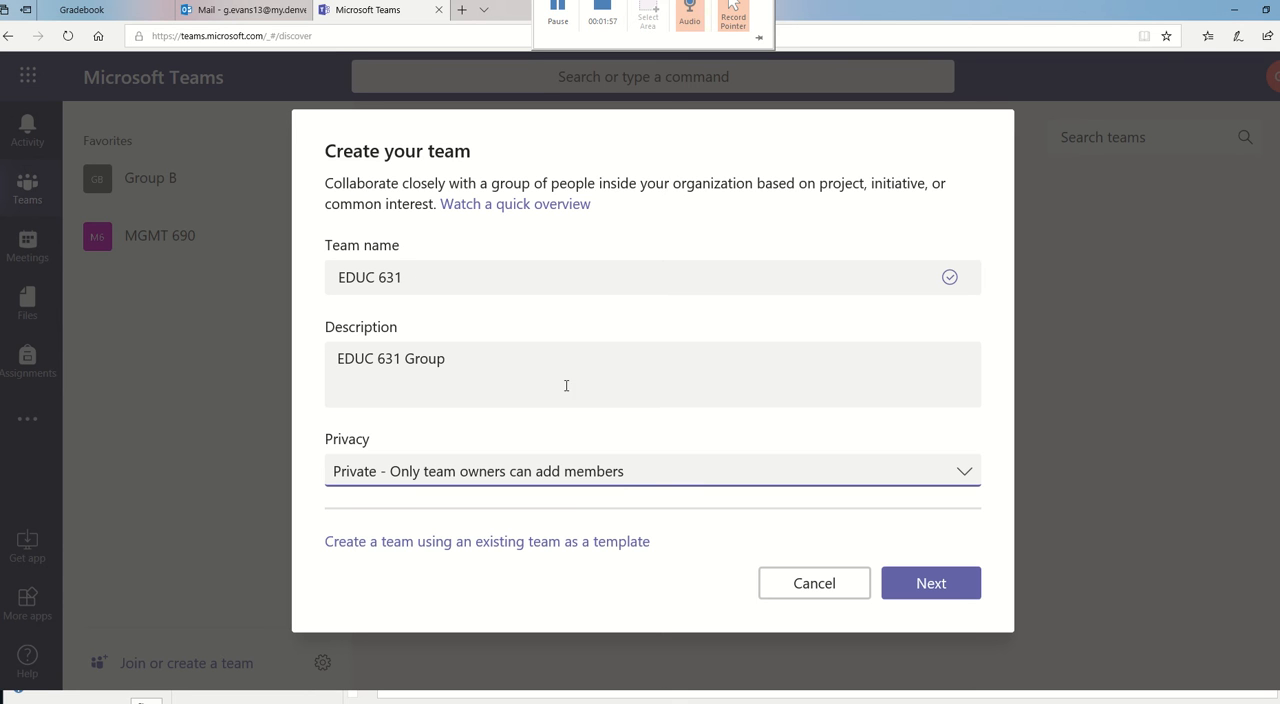
click(943, 590)
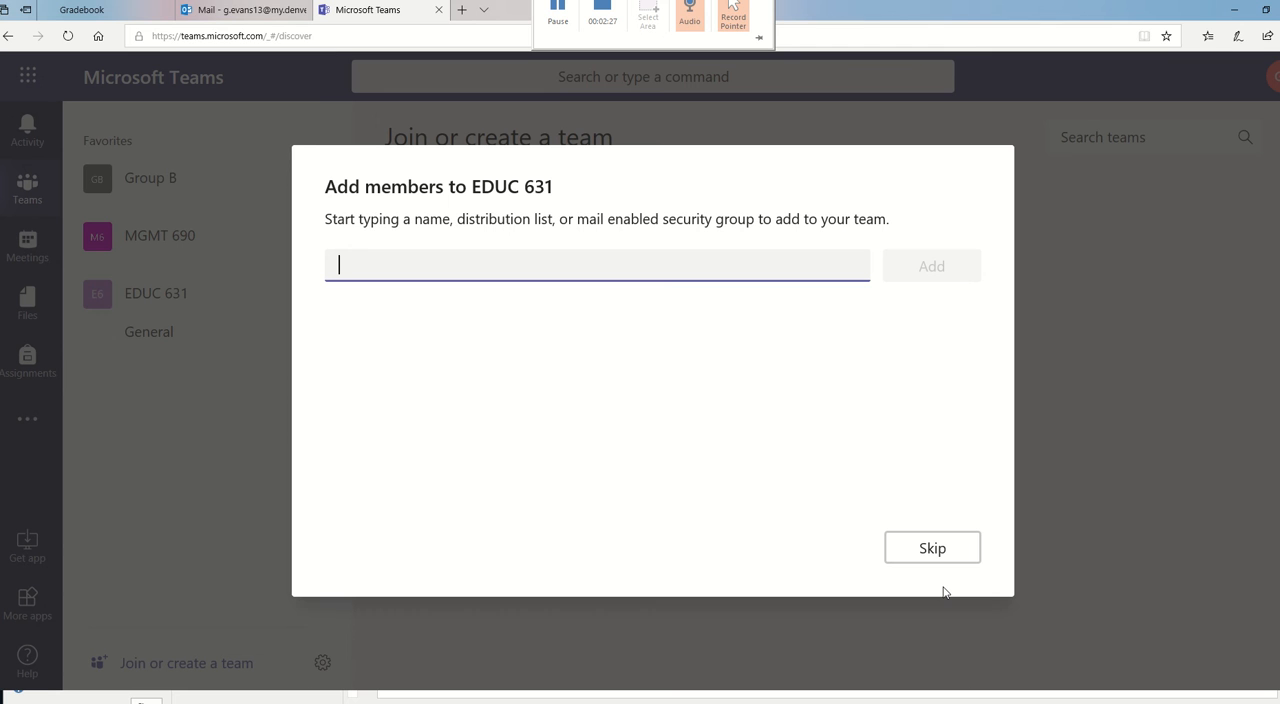
- Add three people from the suggested matches for "k", "ki" and "be" as members of the EDUC 631 team
text(k)
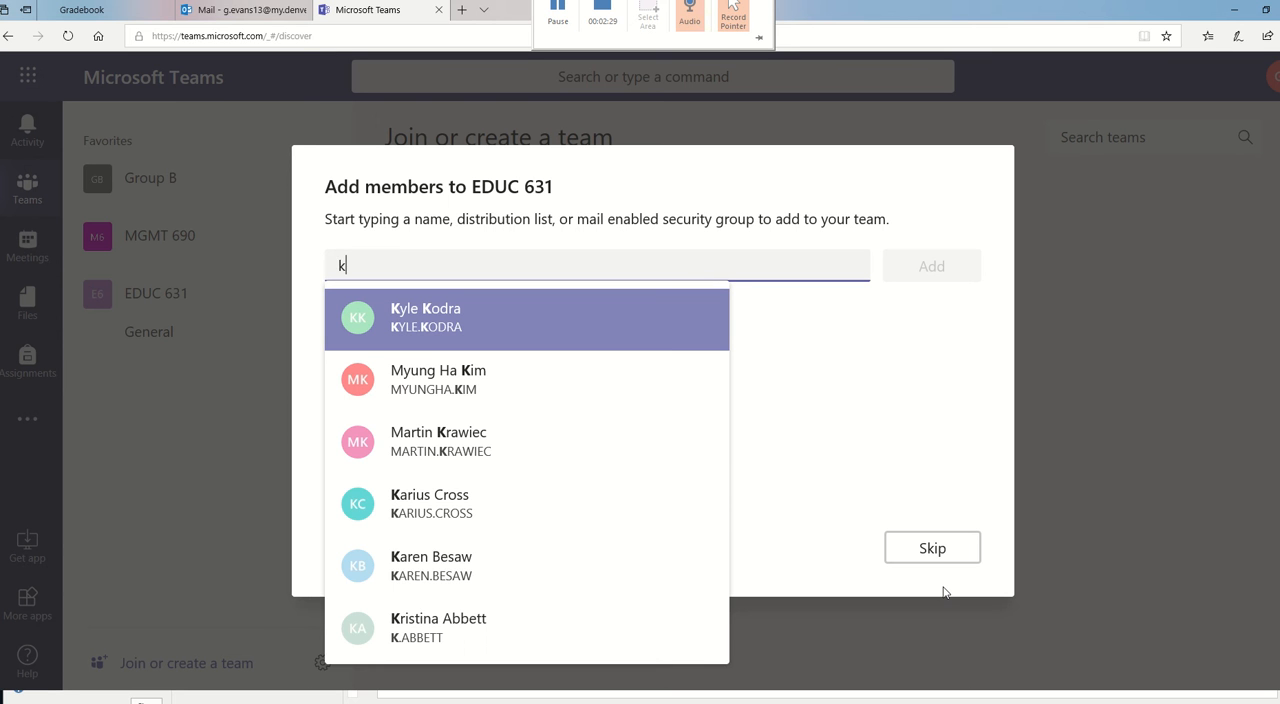
key(Return)
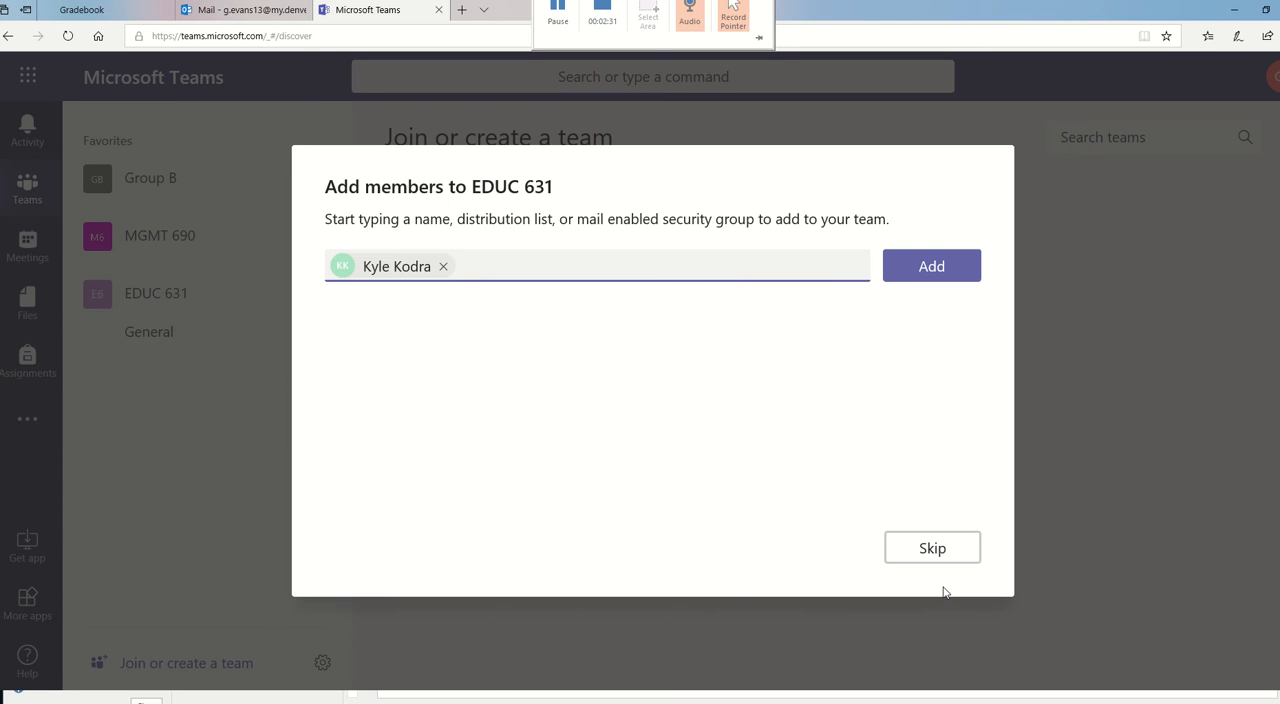
text(ki)
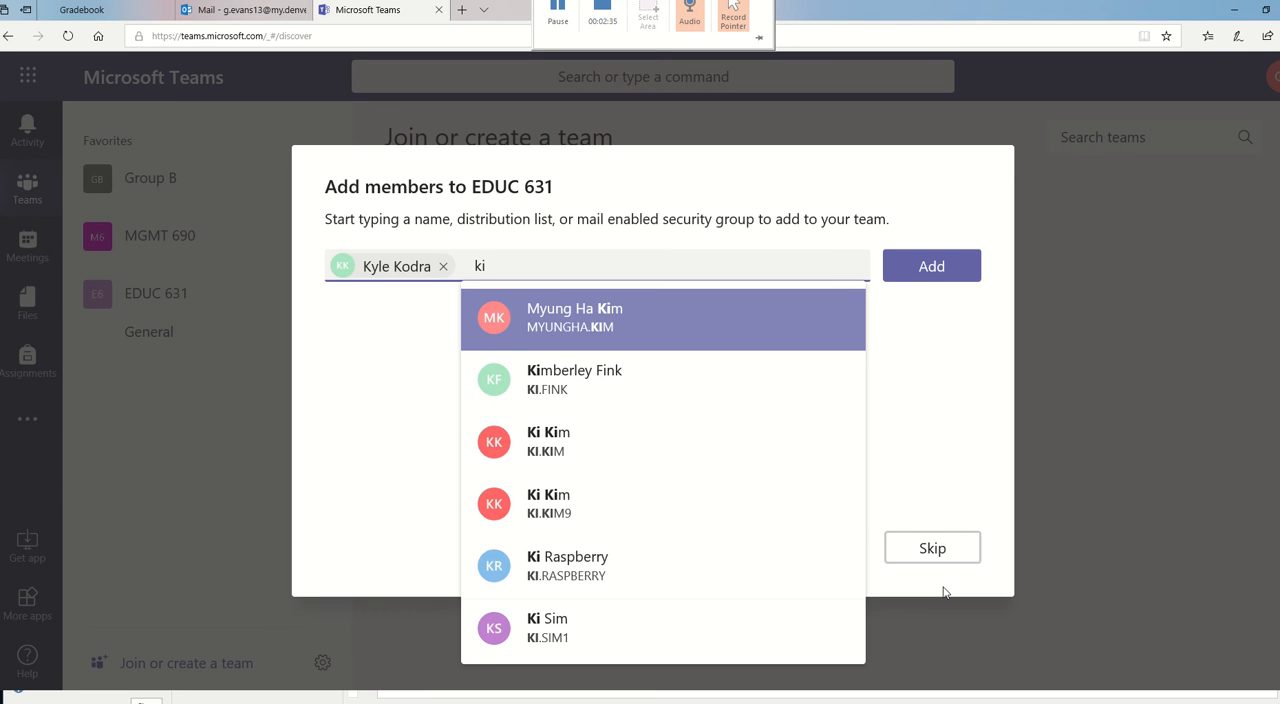
key(Return)
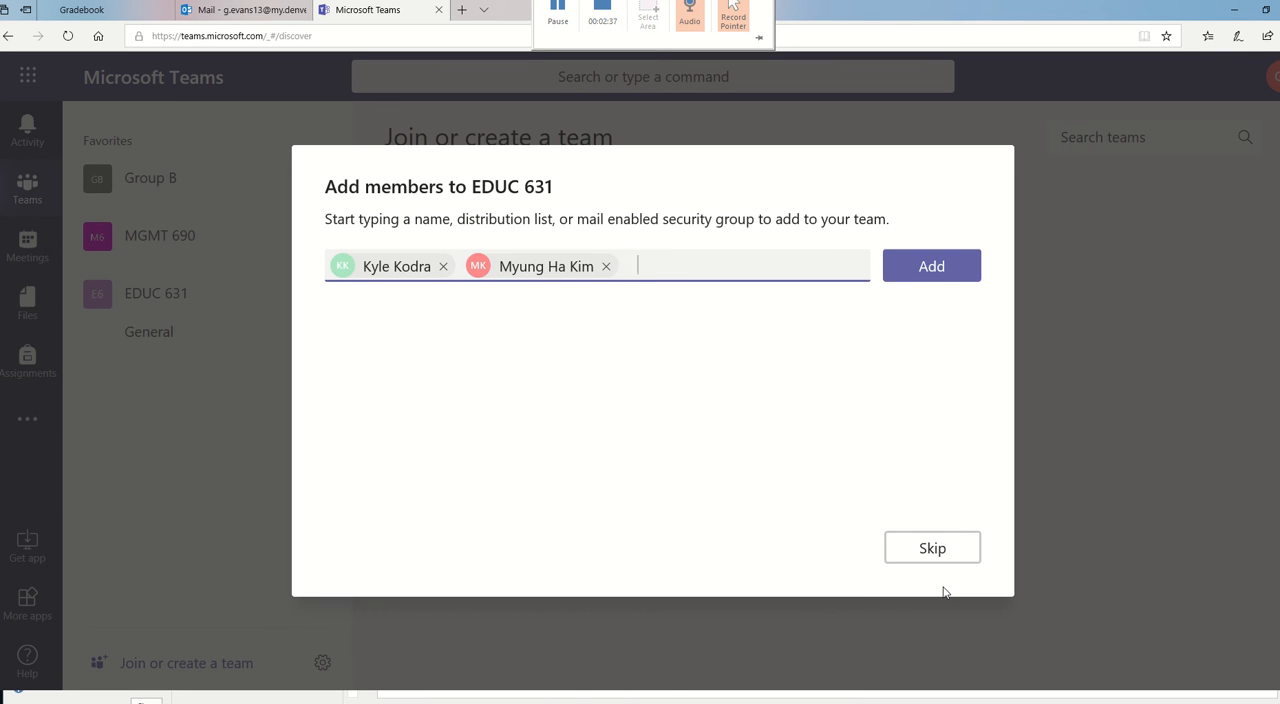
text(be)
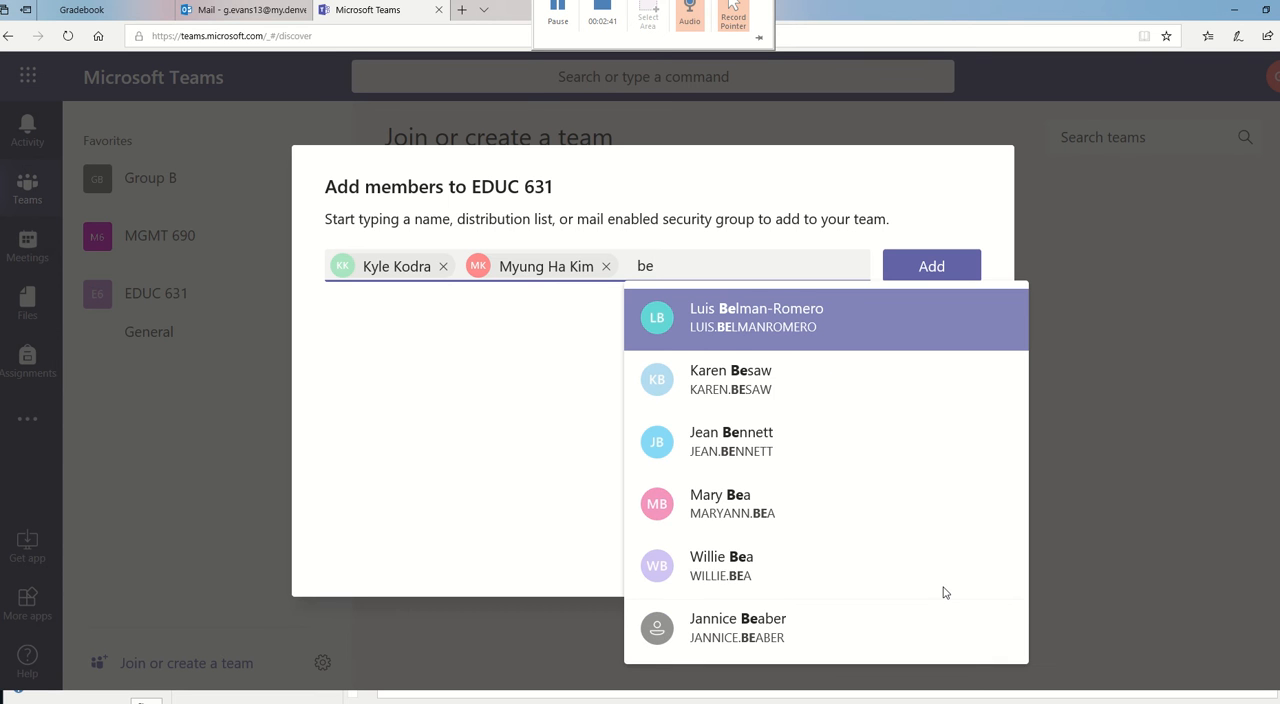
key(Return)
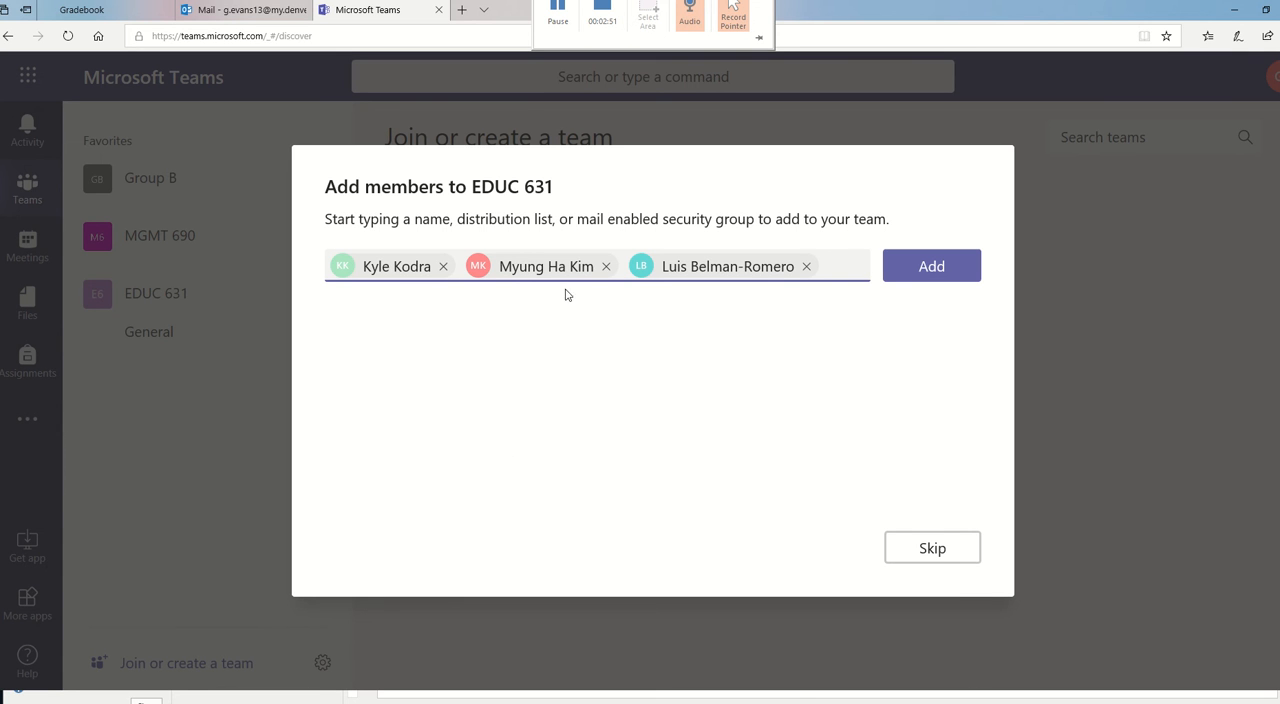
click(939, 271)
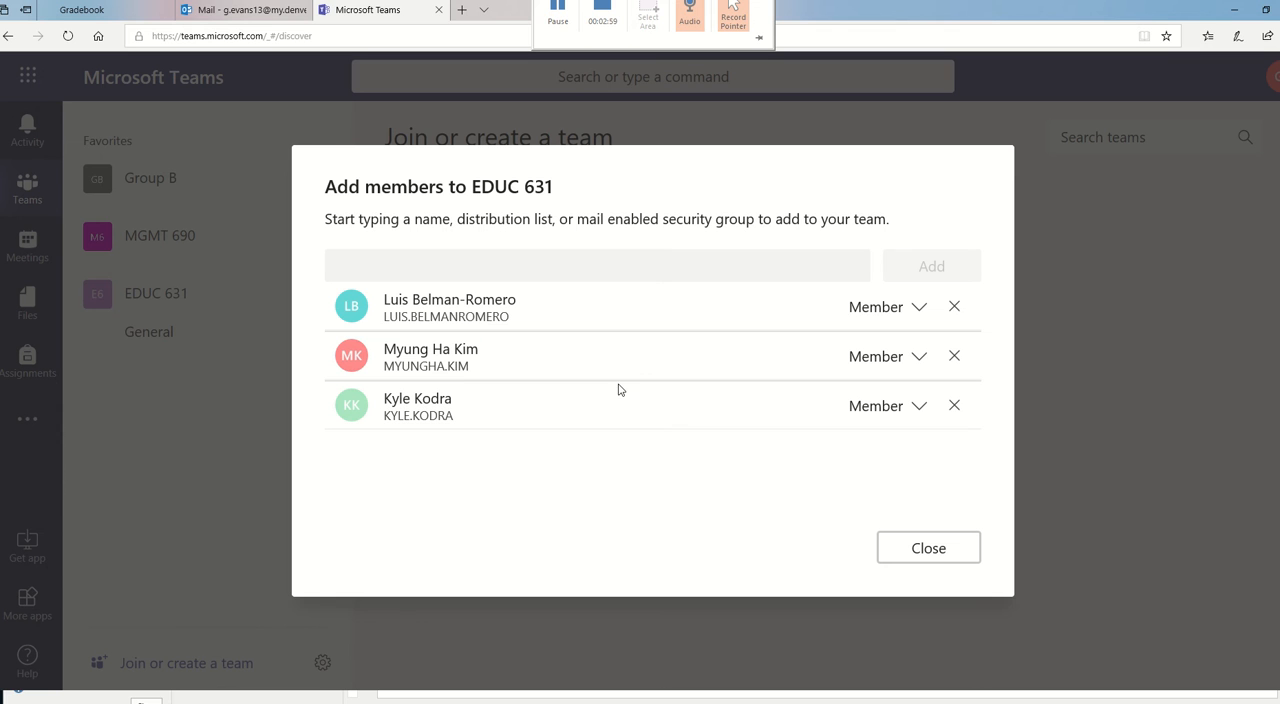
- Change the role of all three added people to Owner
click(921, 310)
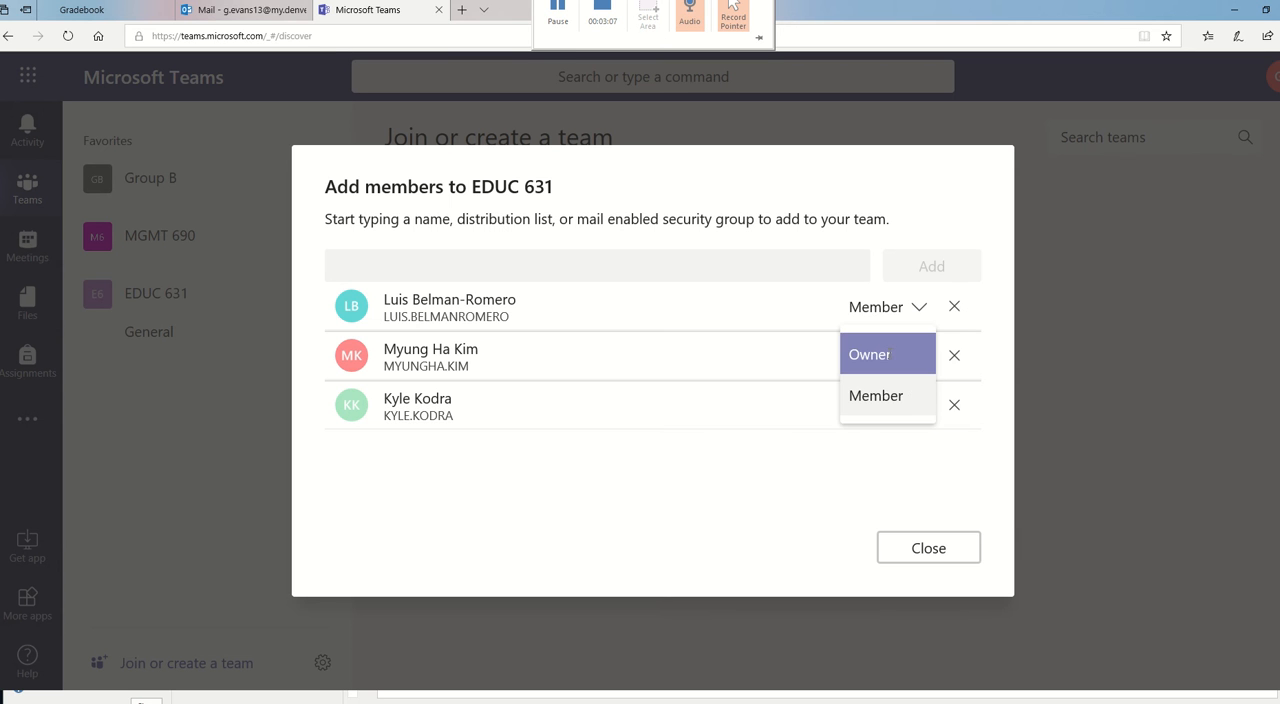
click(926, 354)
click(921, 357)
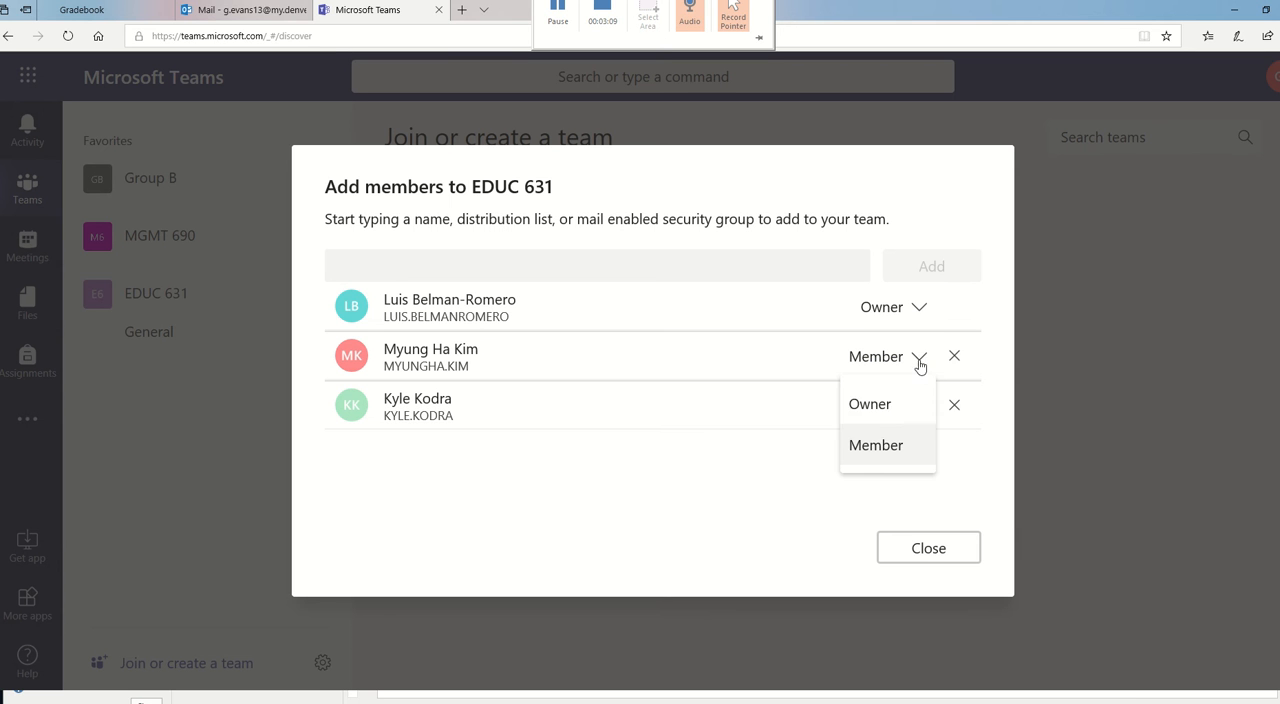
click(884, 404)
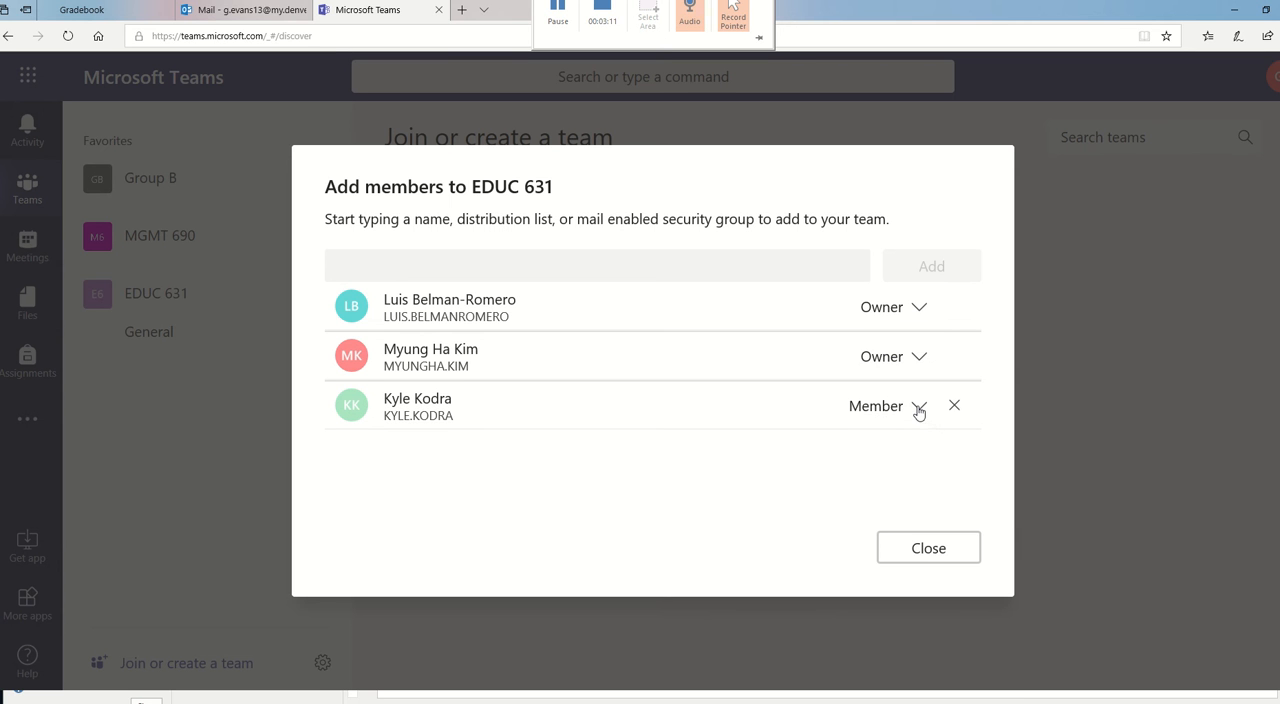
click(919, 408)
click(883, 453)
- Set the roles of all three added people back to Member
click(918, 410)
click(900, 490)
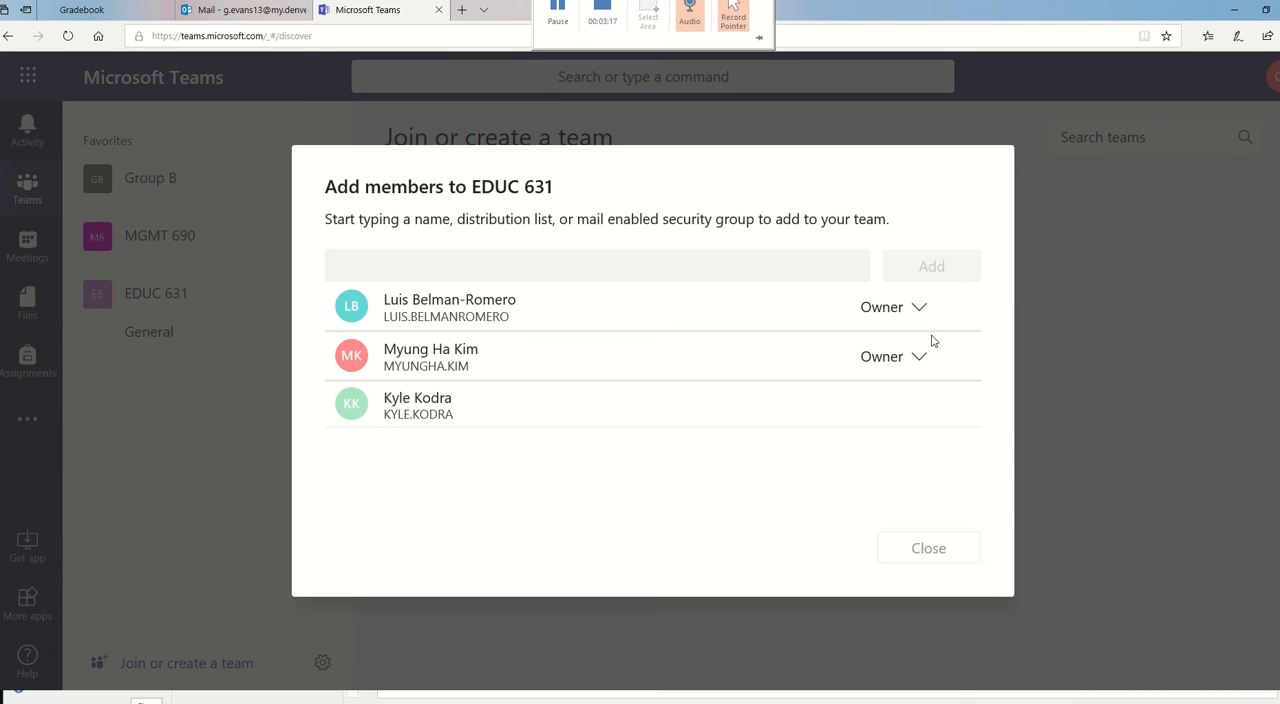
click(918, 358)
click(890, 445)
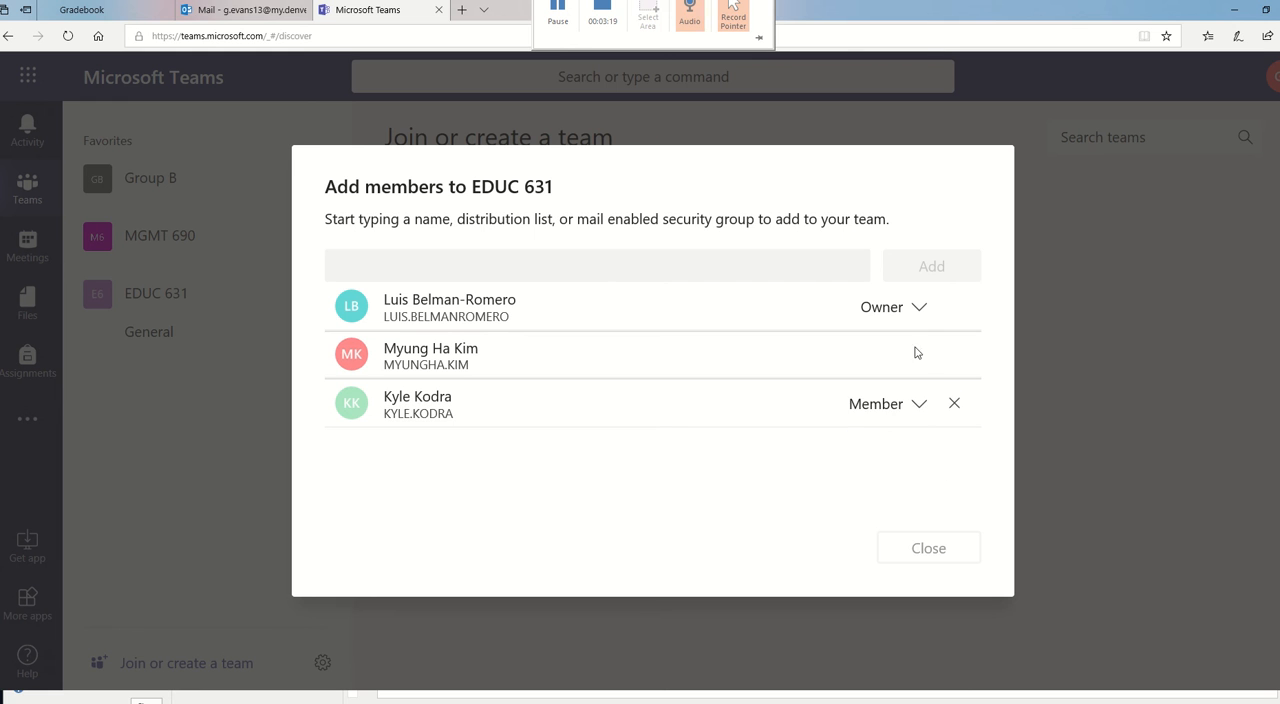
click(915, 312)
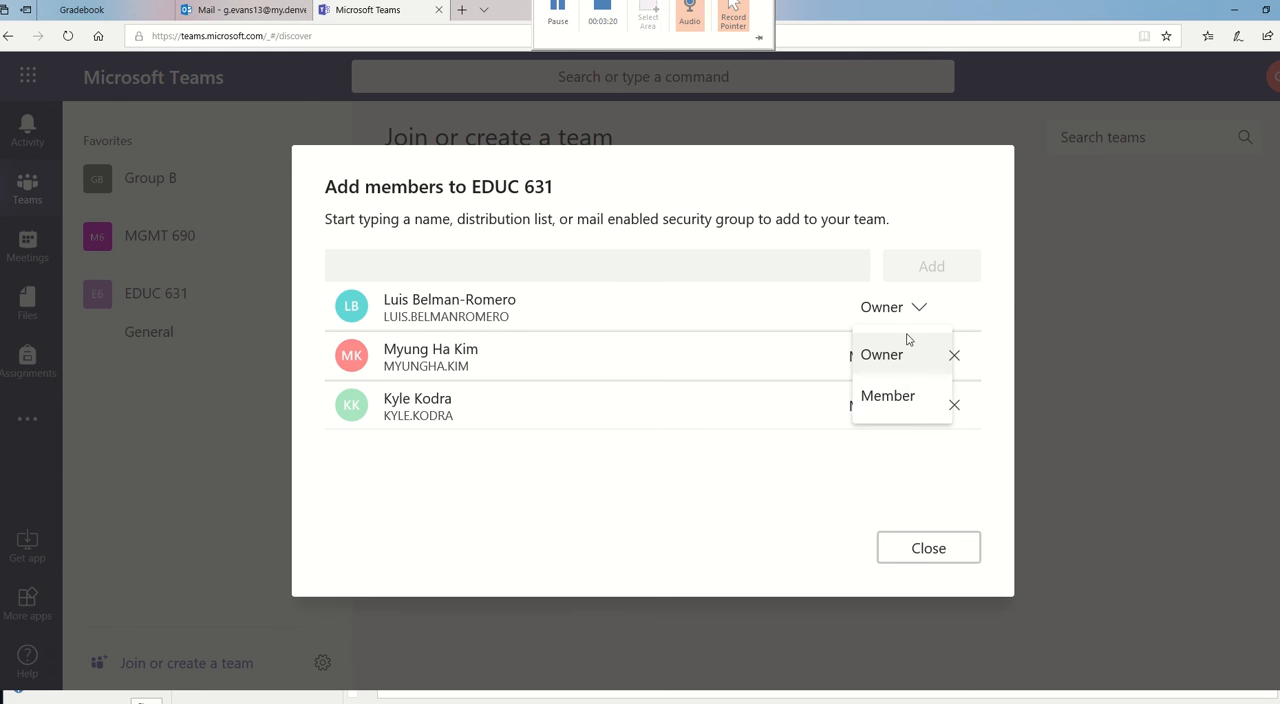
click(886, 408)
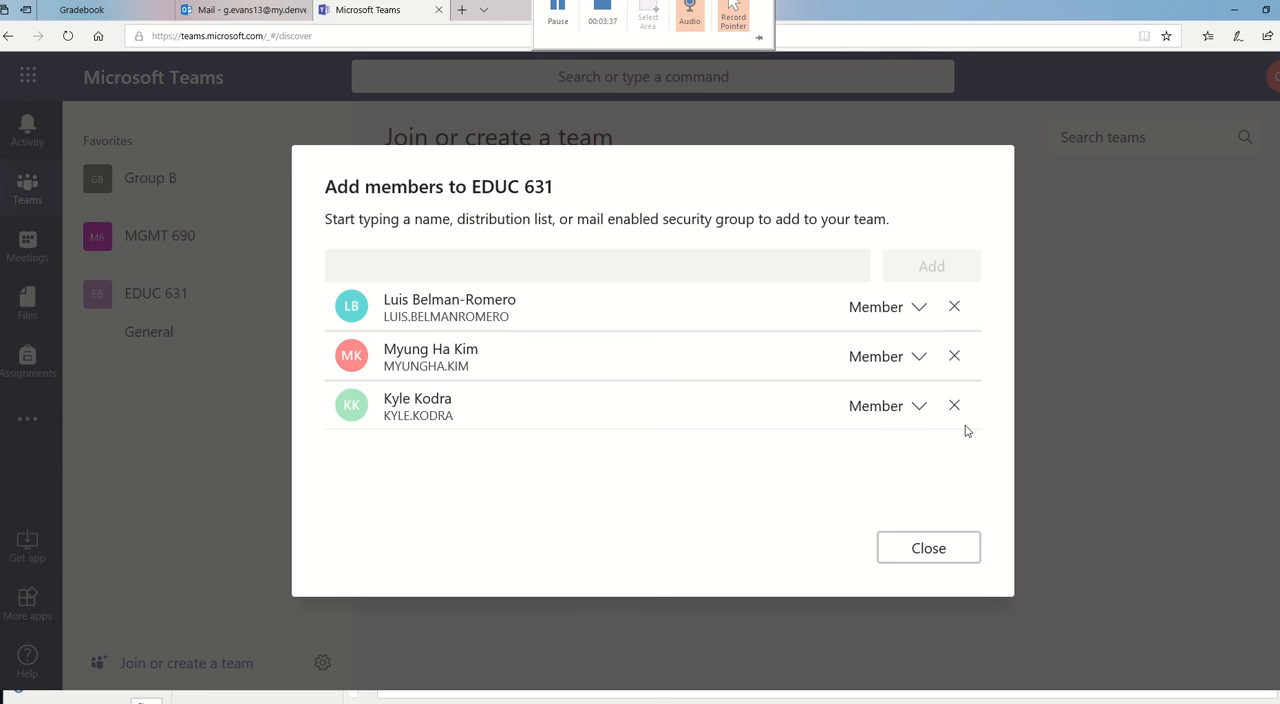
- Finish adding members and create a folder named "EDUC 631 Test Folder" in the General channel's files
click(930, 551)
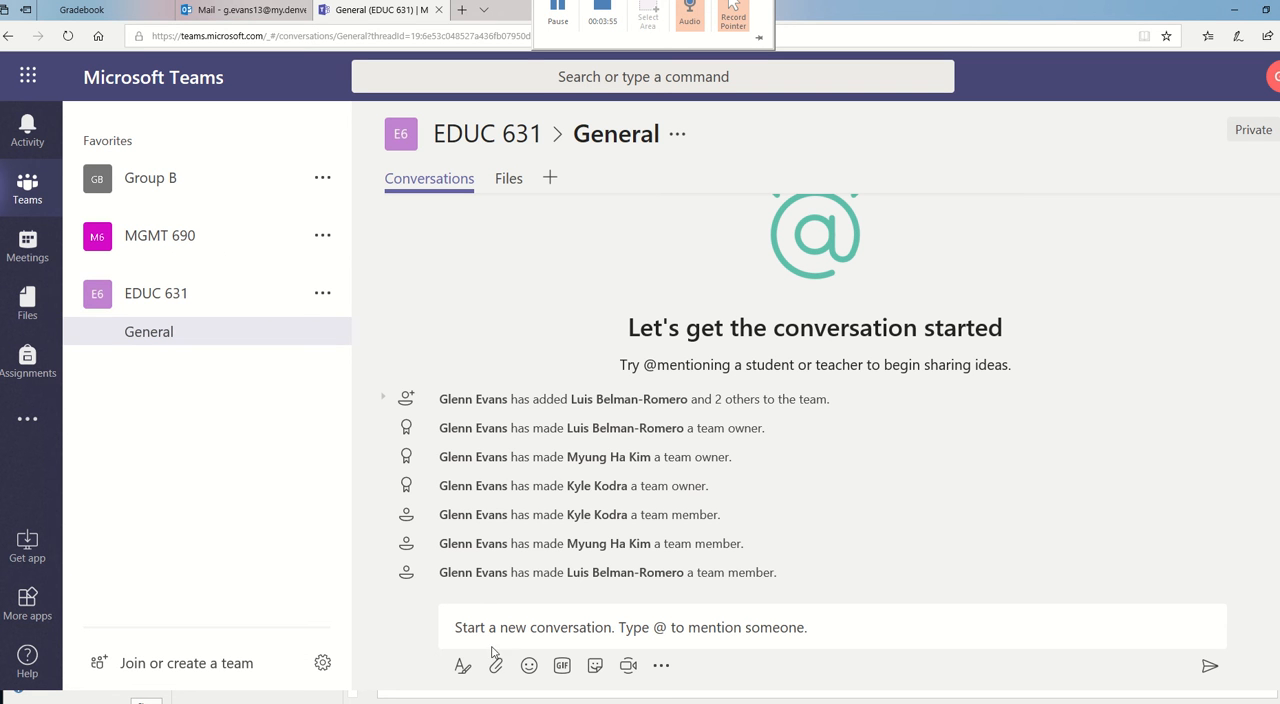
click(509, 180)
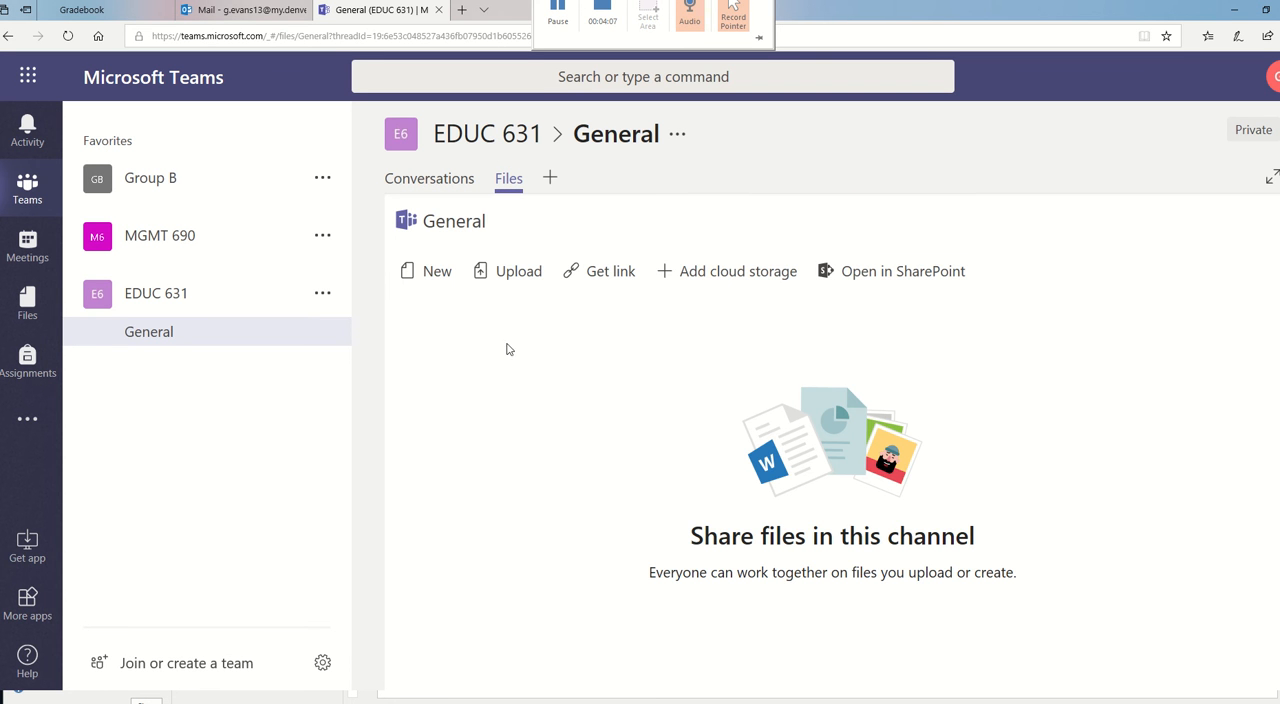
click(433, 276)
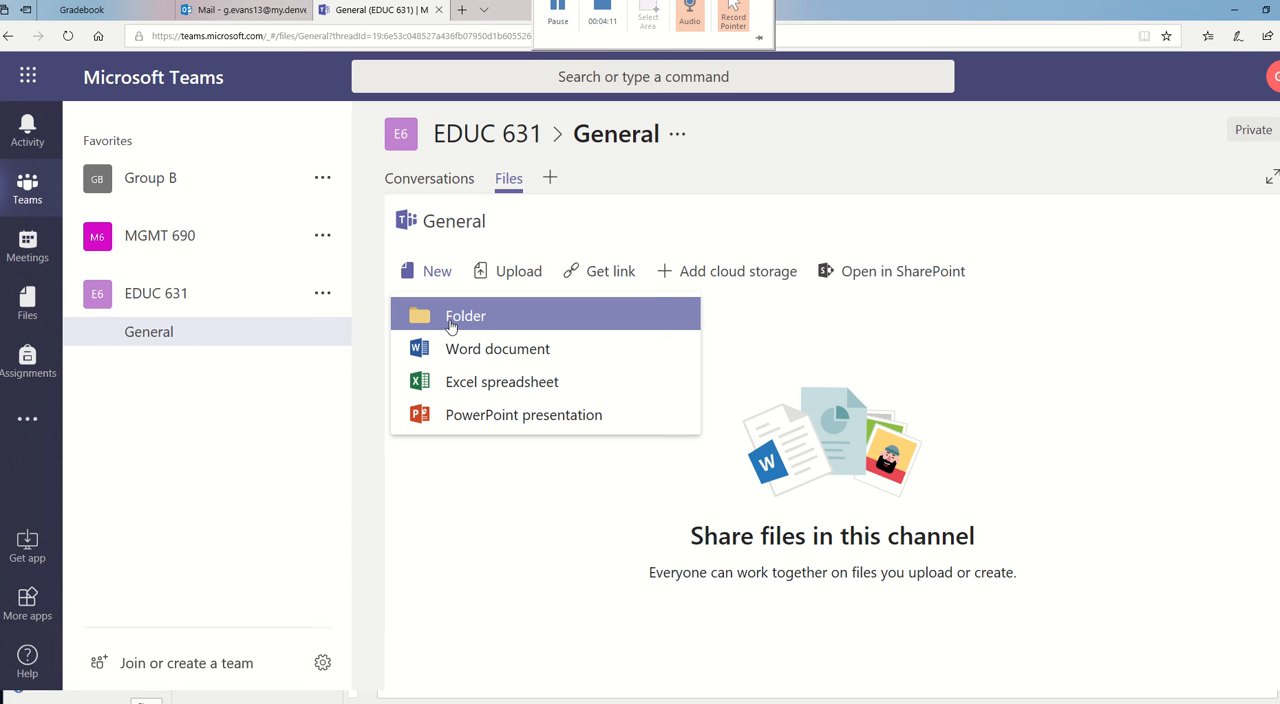
click(450, 316)
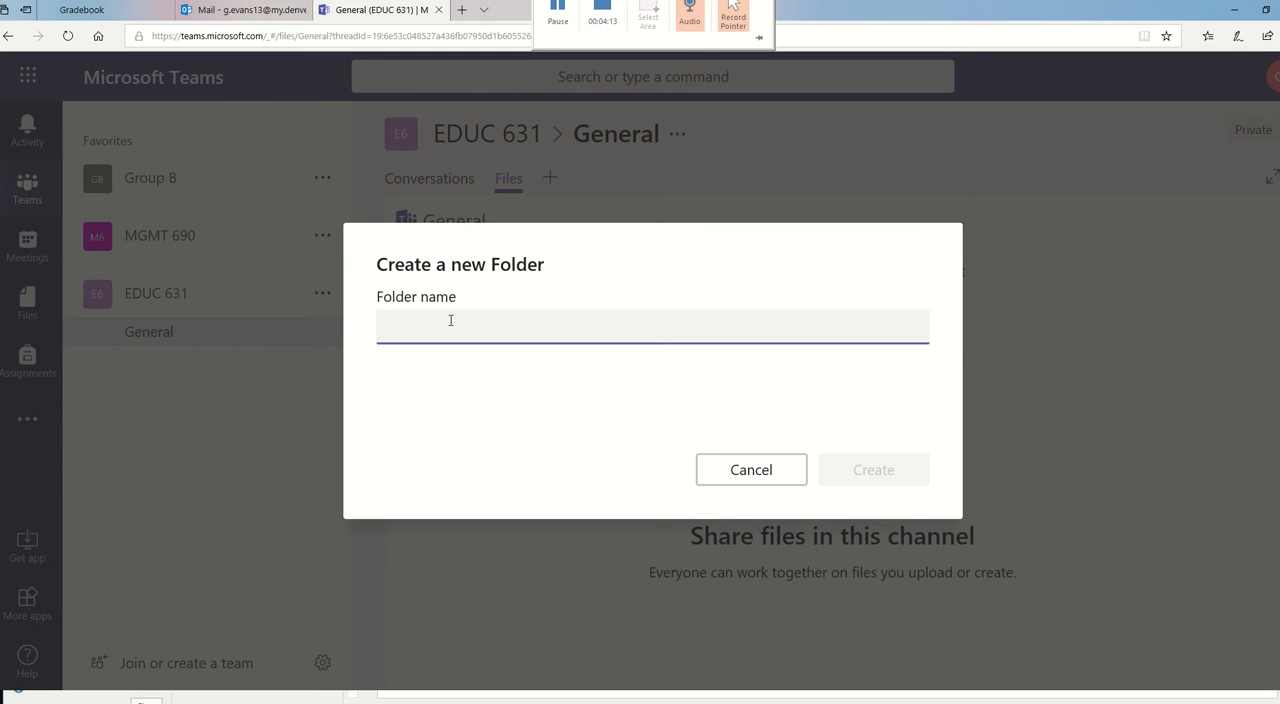
text(EDUC)
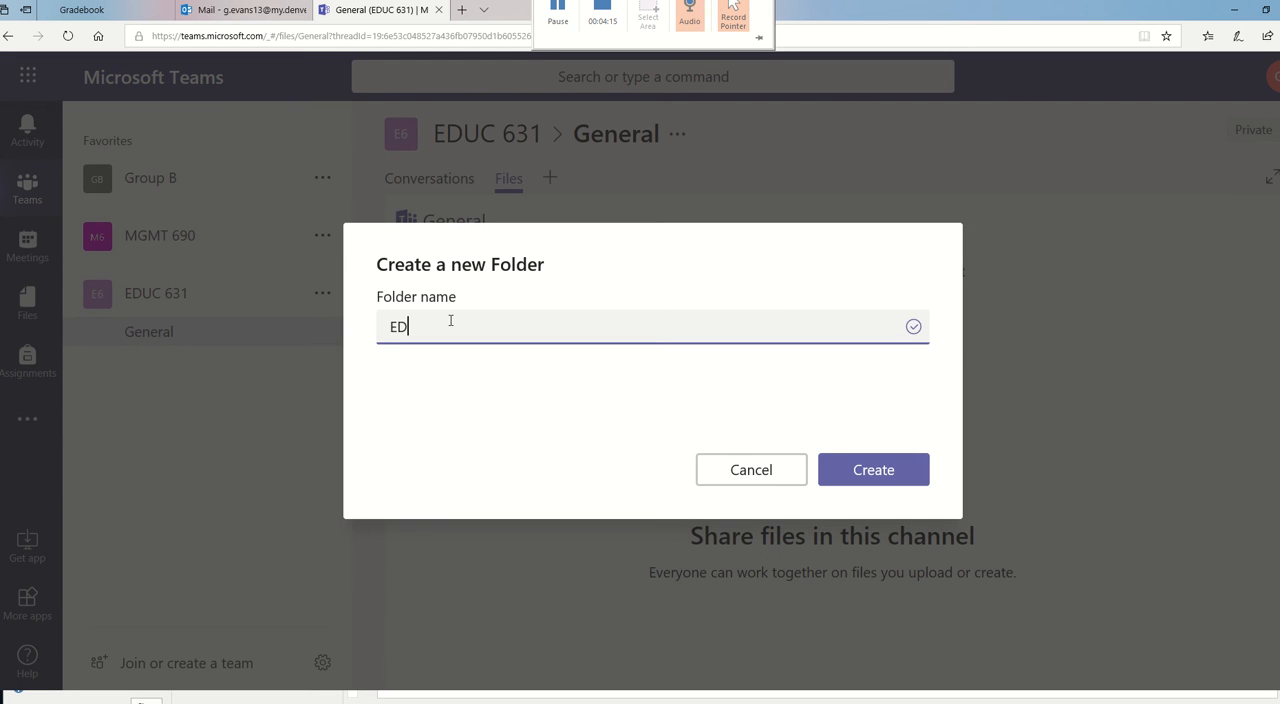
text( 631 Test Folder)
click(887, 474)
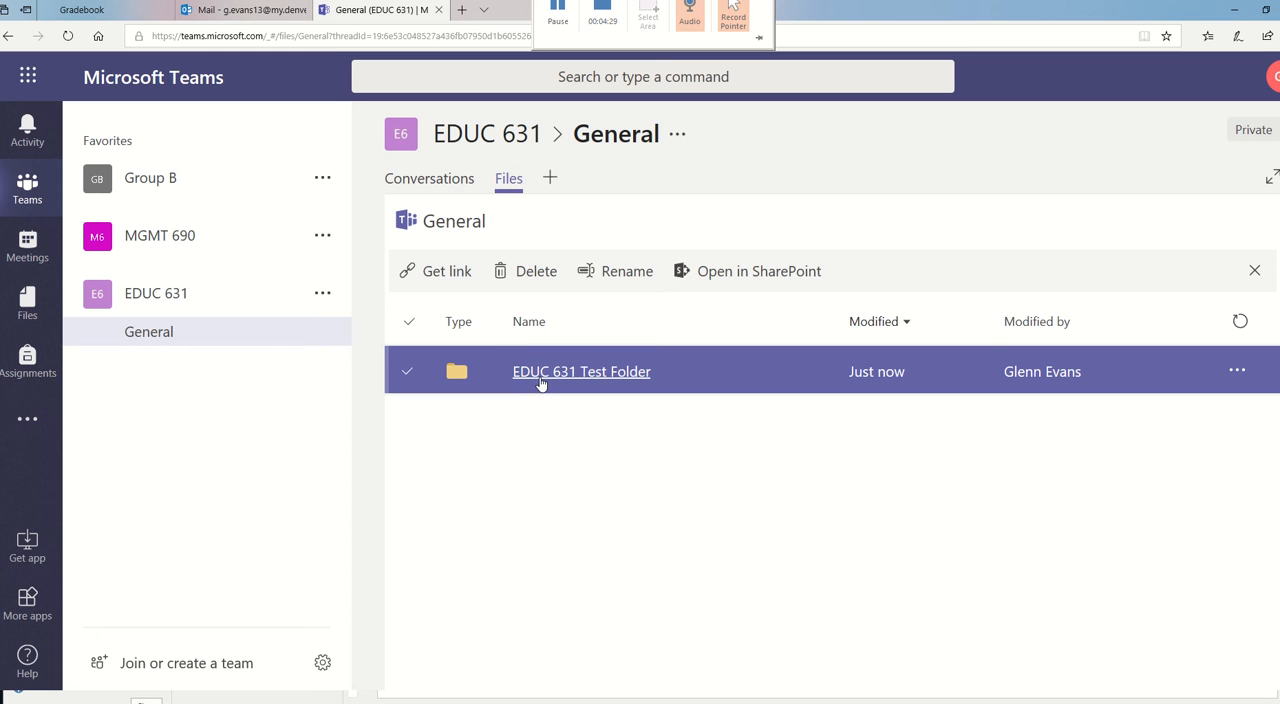
- Upload the file EDUC631_8wk_SyllabusMC8(1)-4 from the local EDUC 631 folder into EDUC 631 Test Folder
click(541, 372)
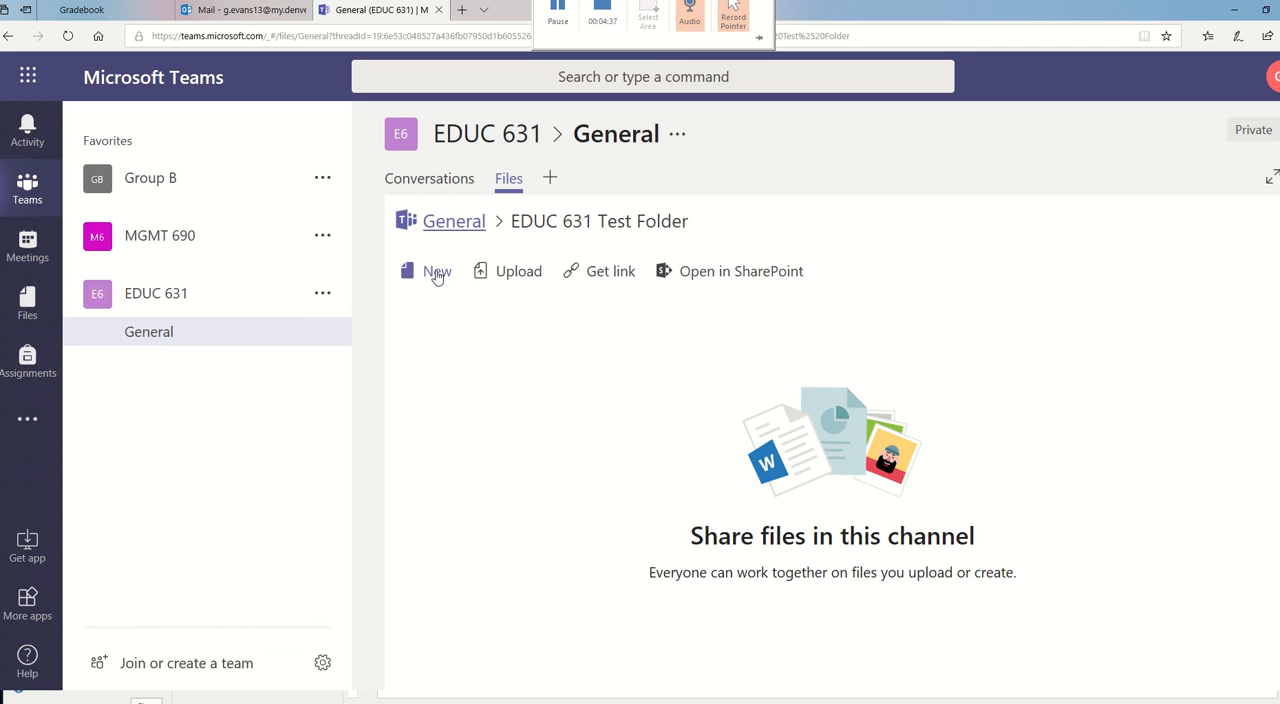
click(512, 276)
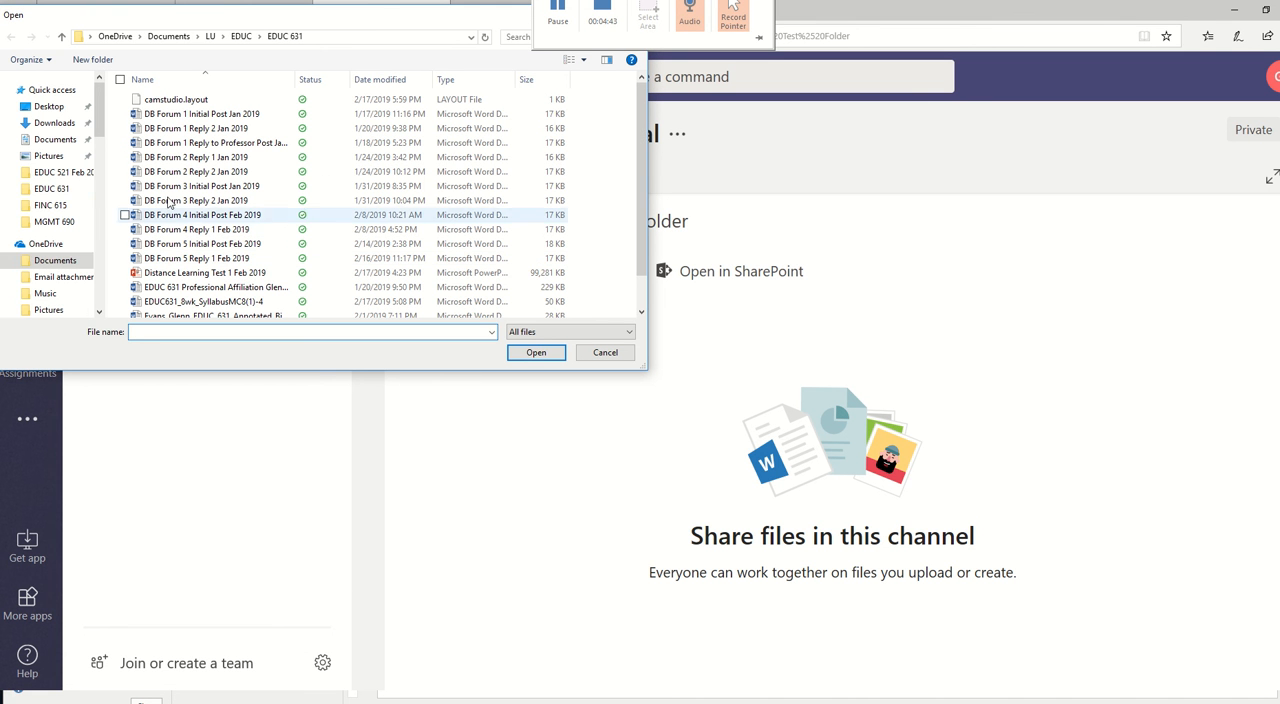
click(30, 188)
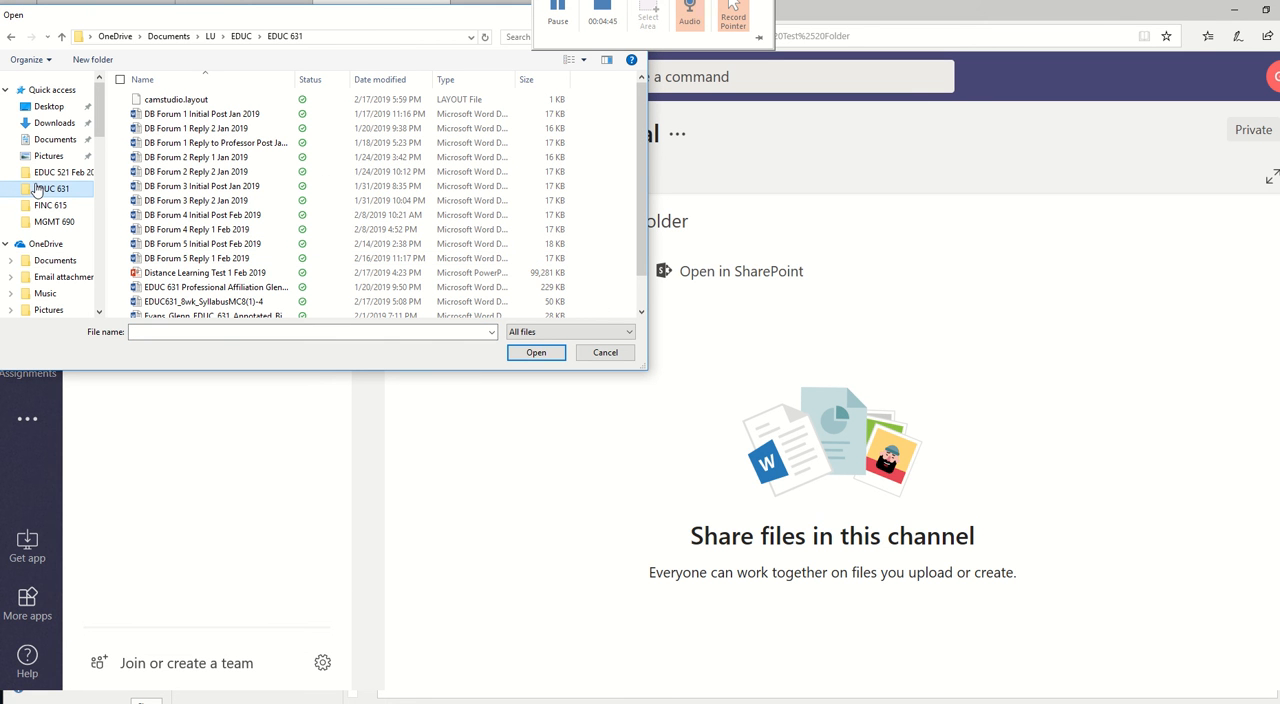
double_click(186, 305)
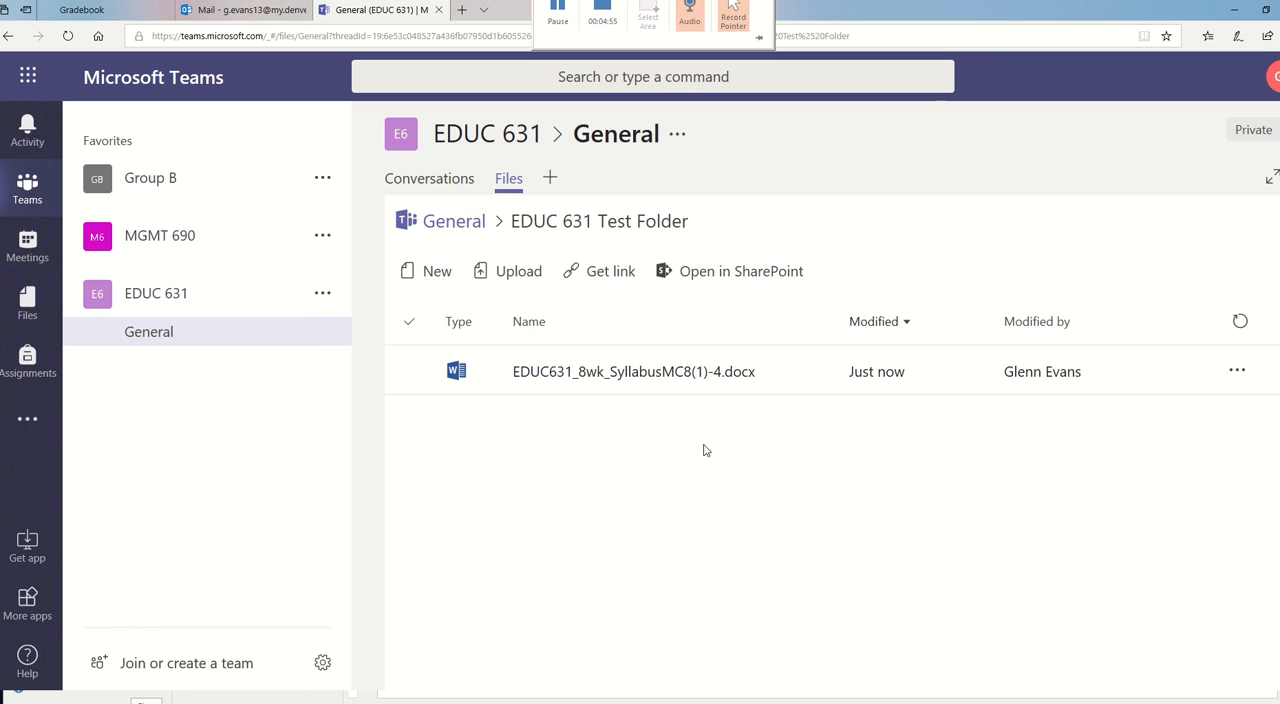
- Open the uploaded syllabus document, look through its text and display the available editing options
click(638, 373)
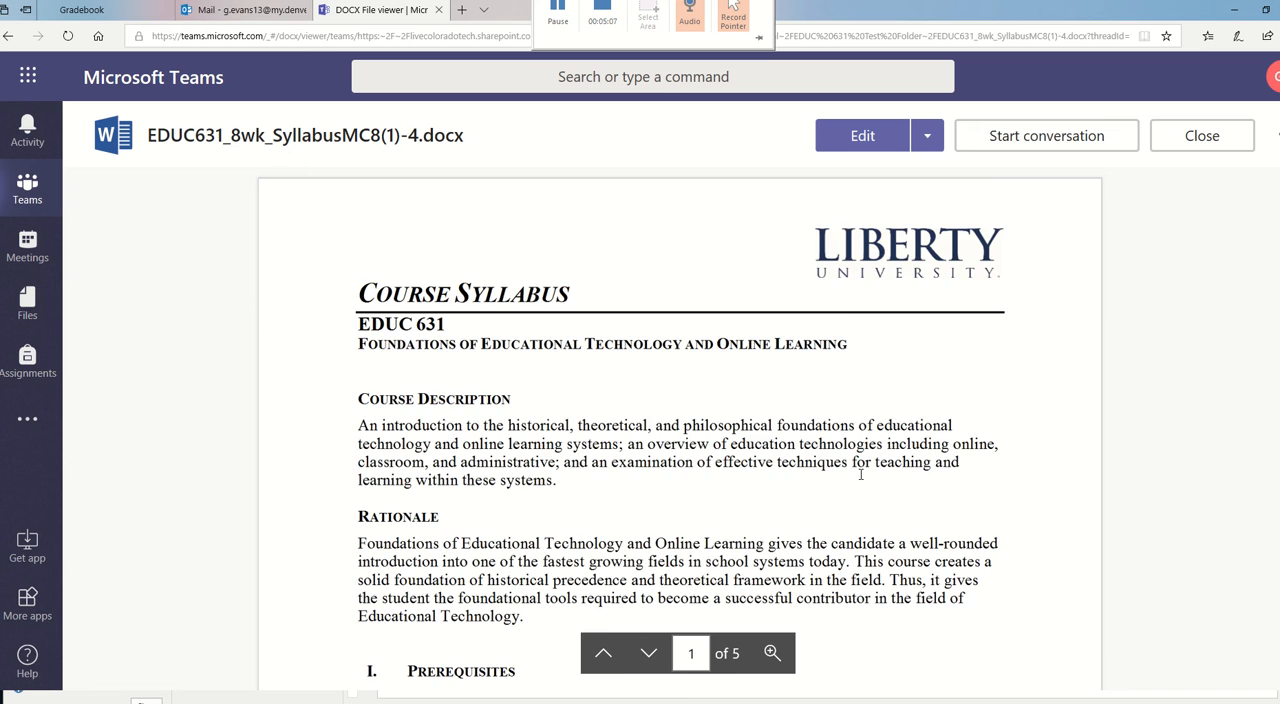
scroll(860, 475, down, 3)
scroll(866, 475, up, 3)
click(927, 144)
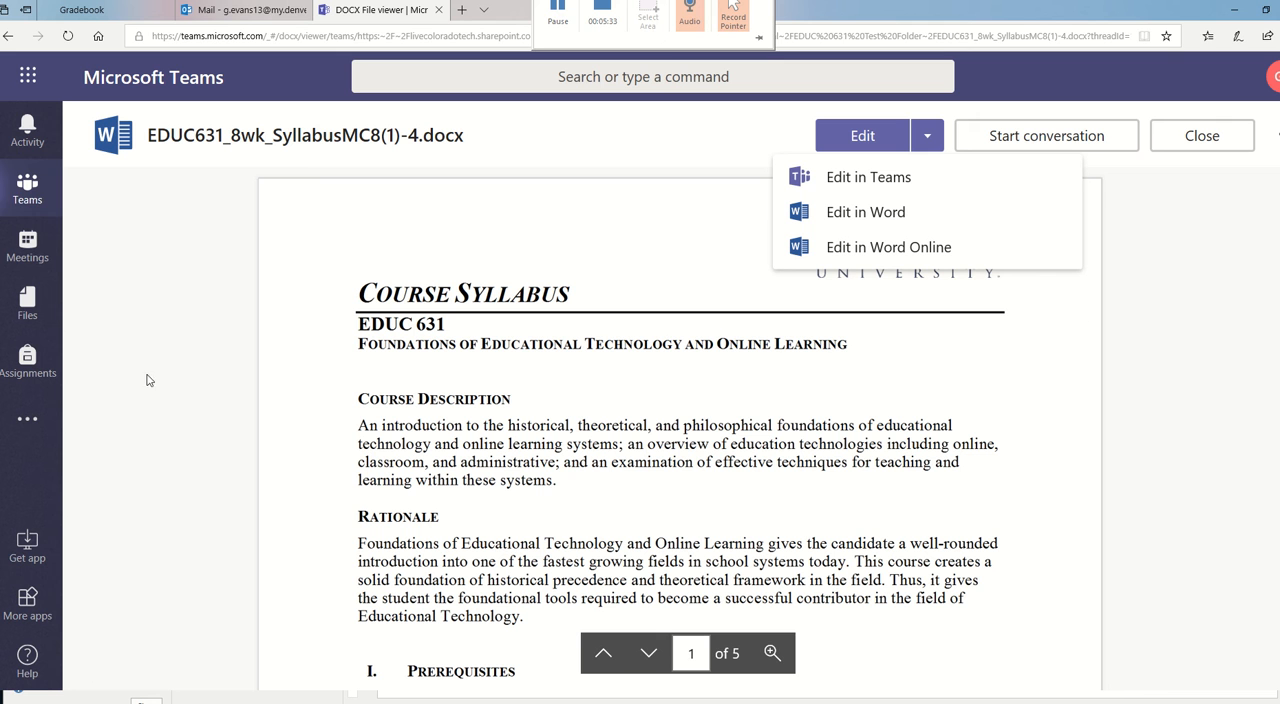
- Return to the team's files, check the contents of EDUC 631 Test Folder and go to the General channel's conversations
click(27, 192)
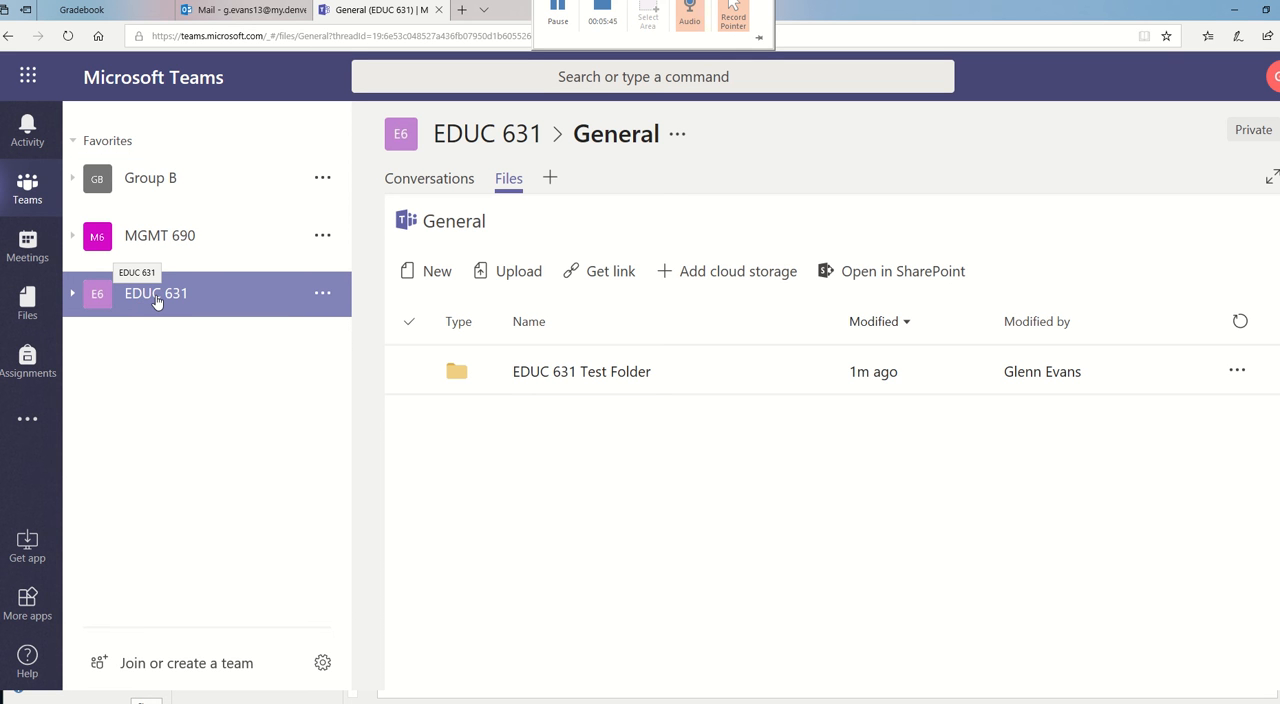
click(563, 378)
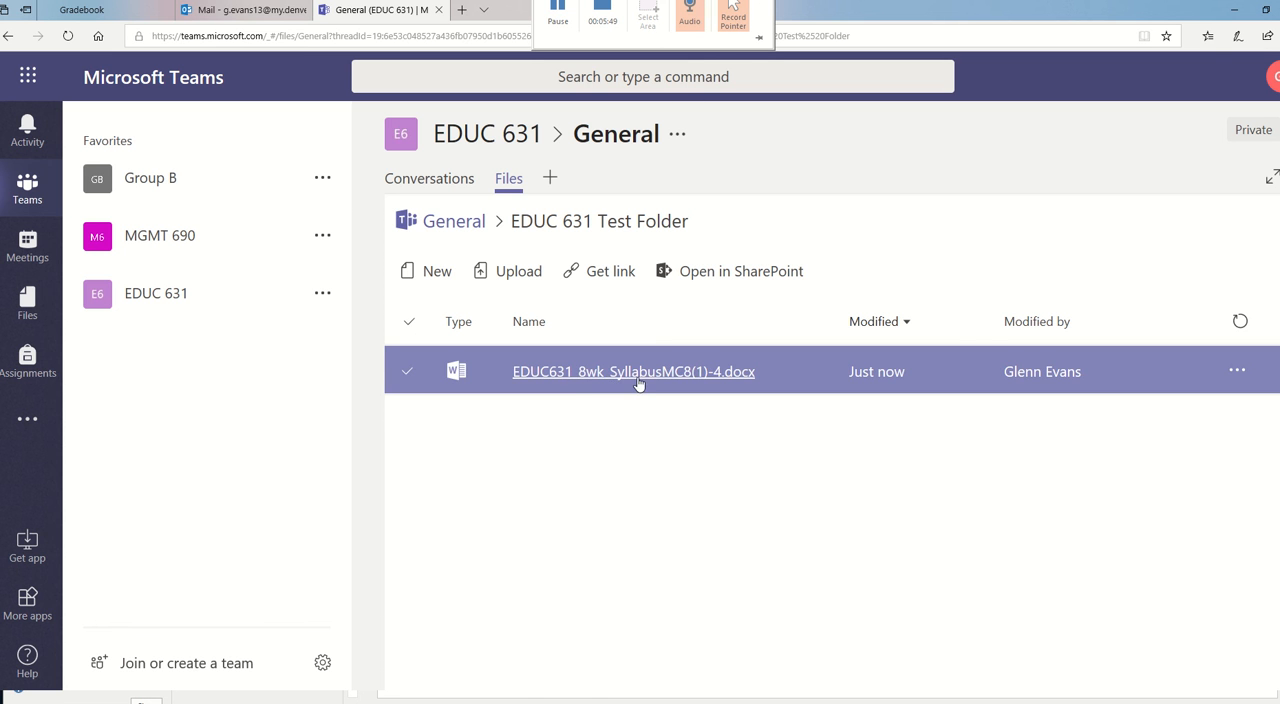
click(155, 302)
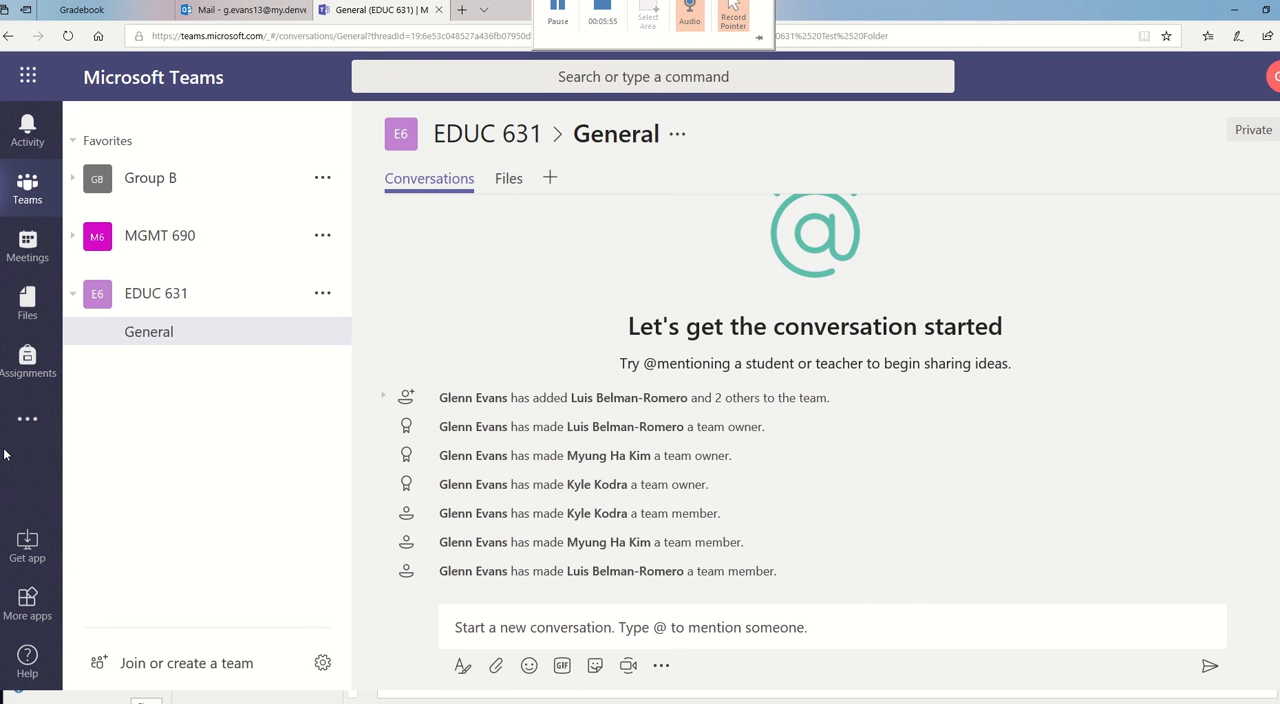
- Open the management page of the EDUC 631 team and view its members list and member search
click(322, 295)
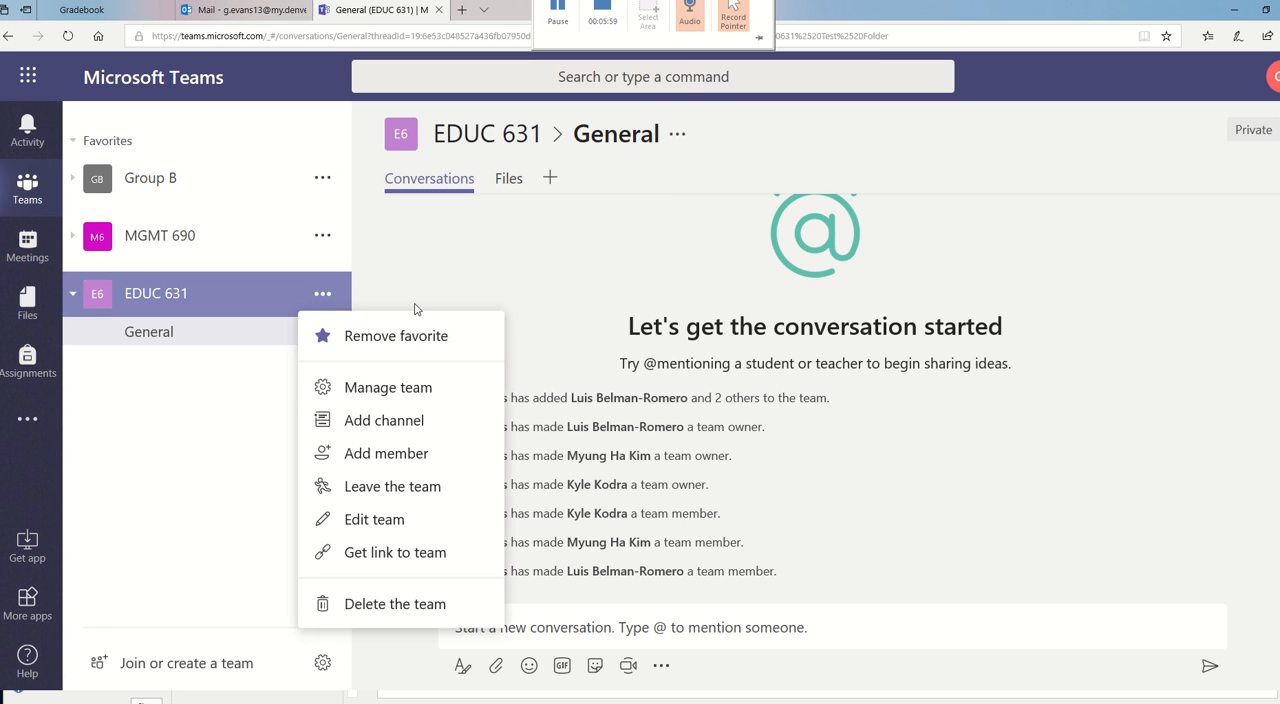
click(403, 397)
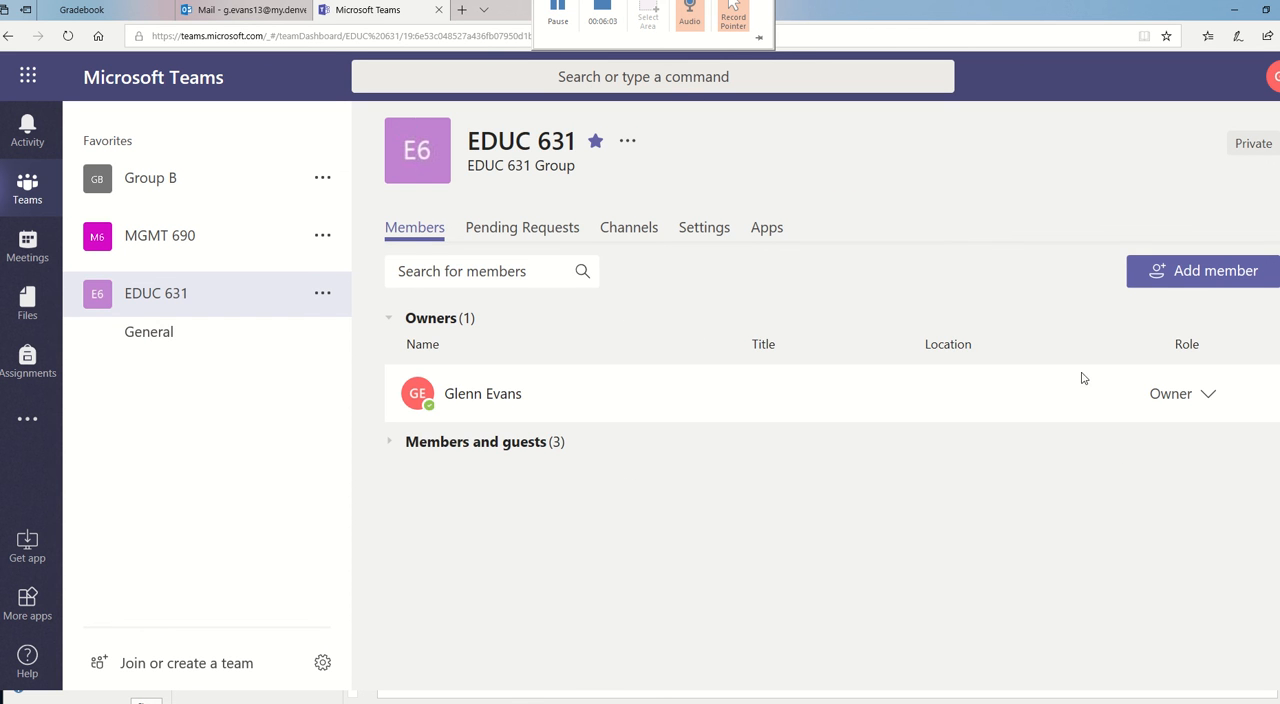
click(434, 271)
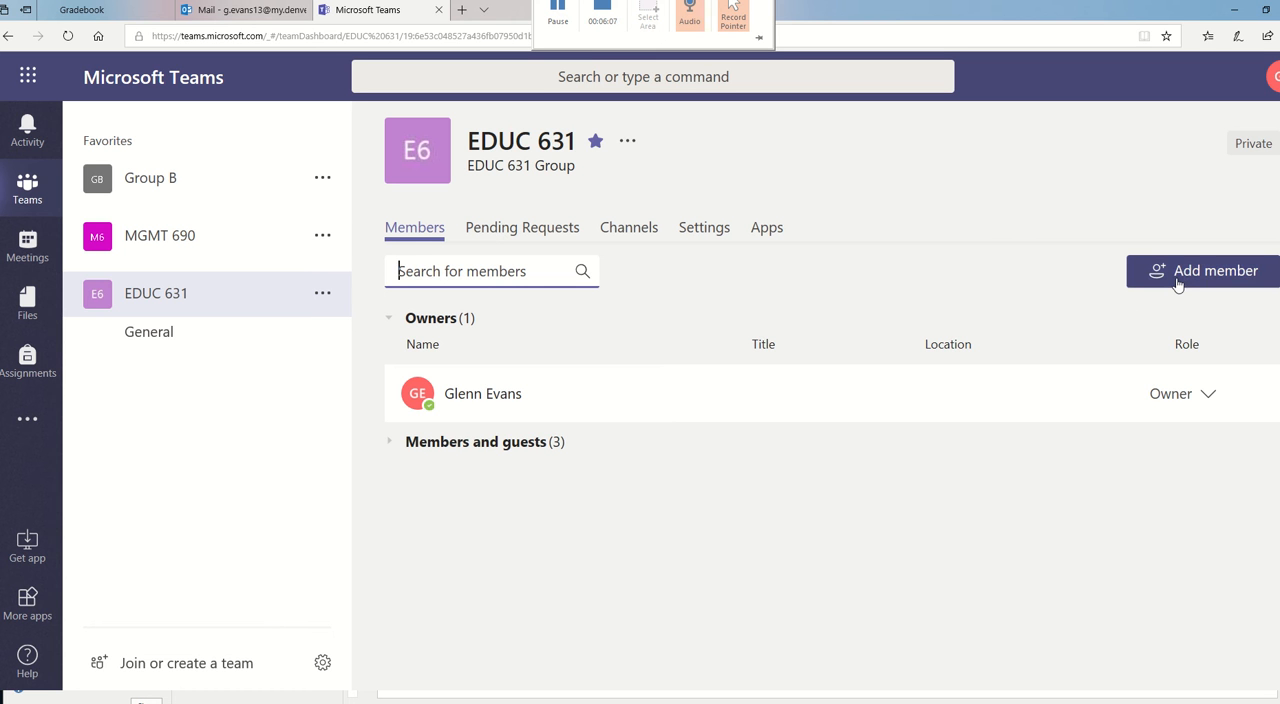
- Review the EDUC 631 team's editable name, description and privacy without changing them, and look over its other team options
click(324, 296)
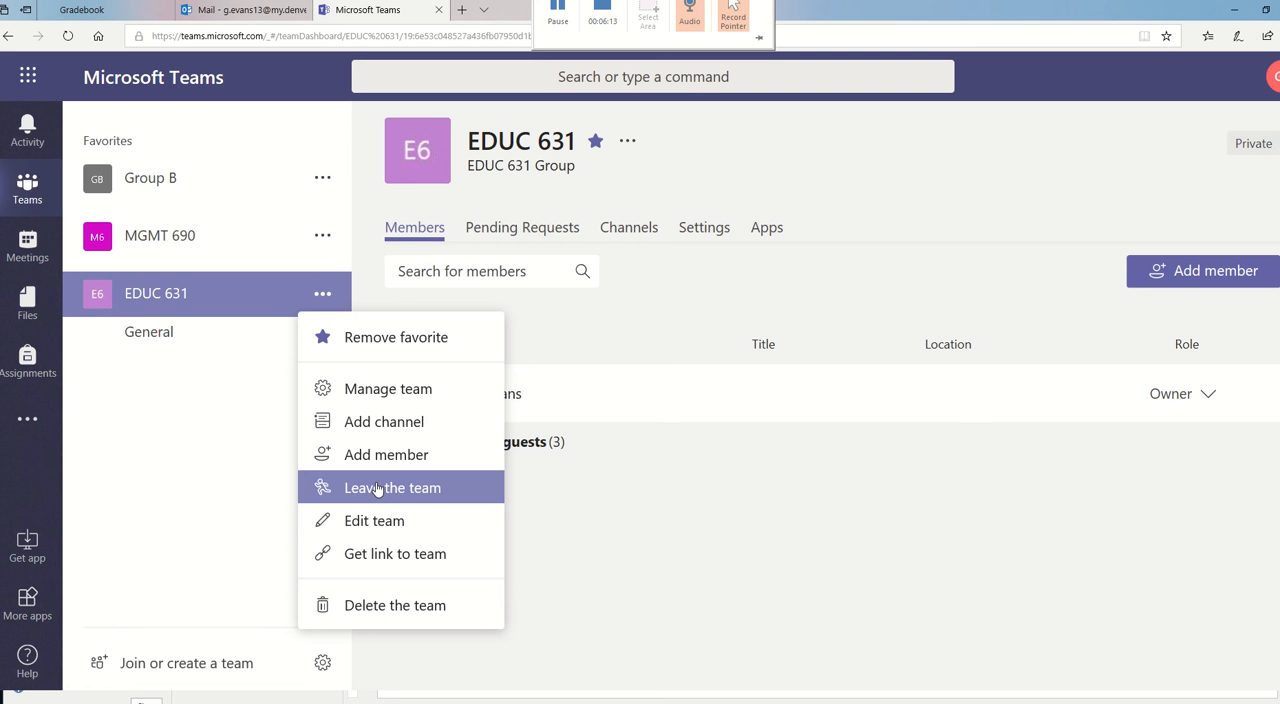
click(370, 521)
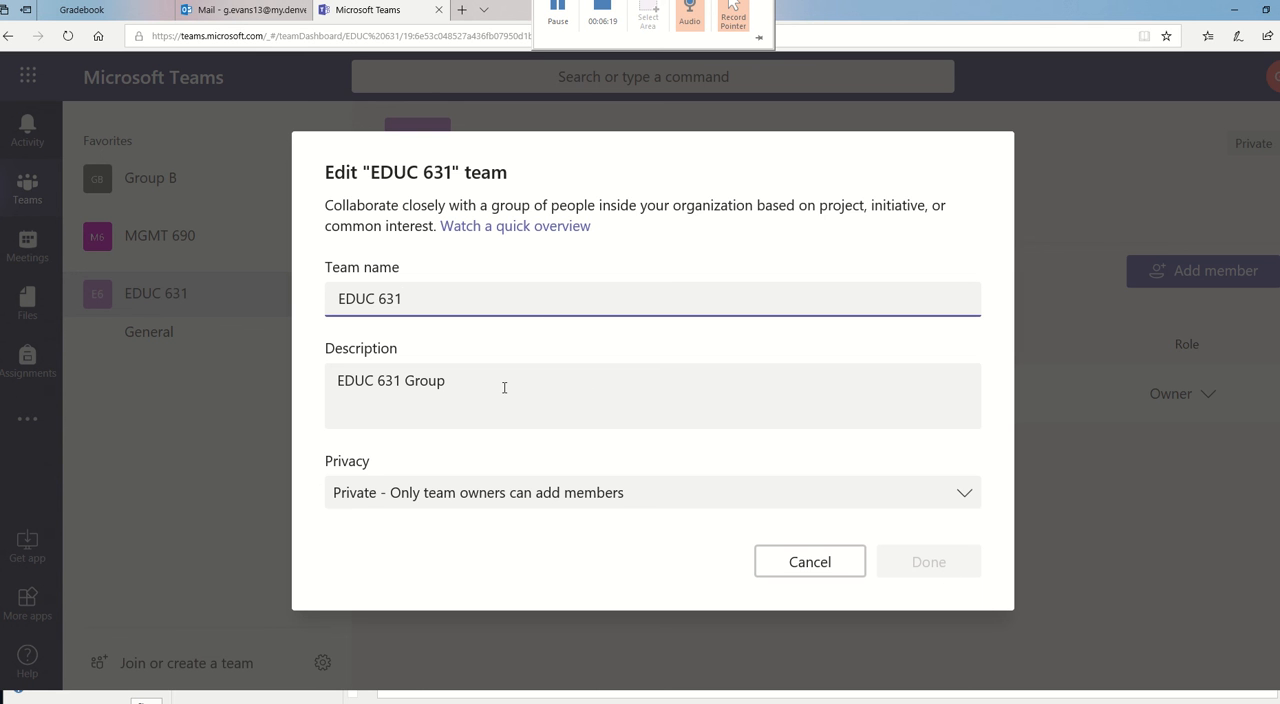
click(810, 562)
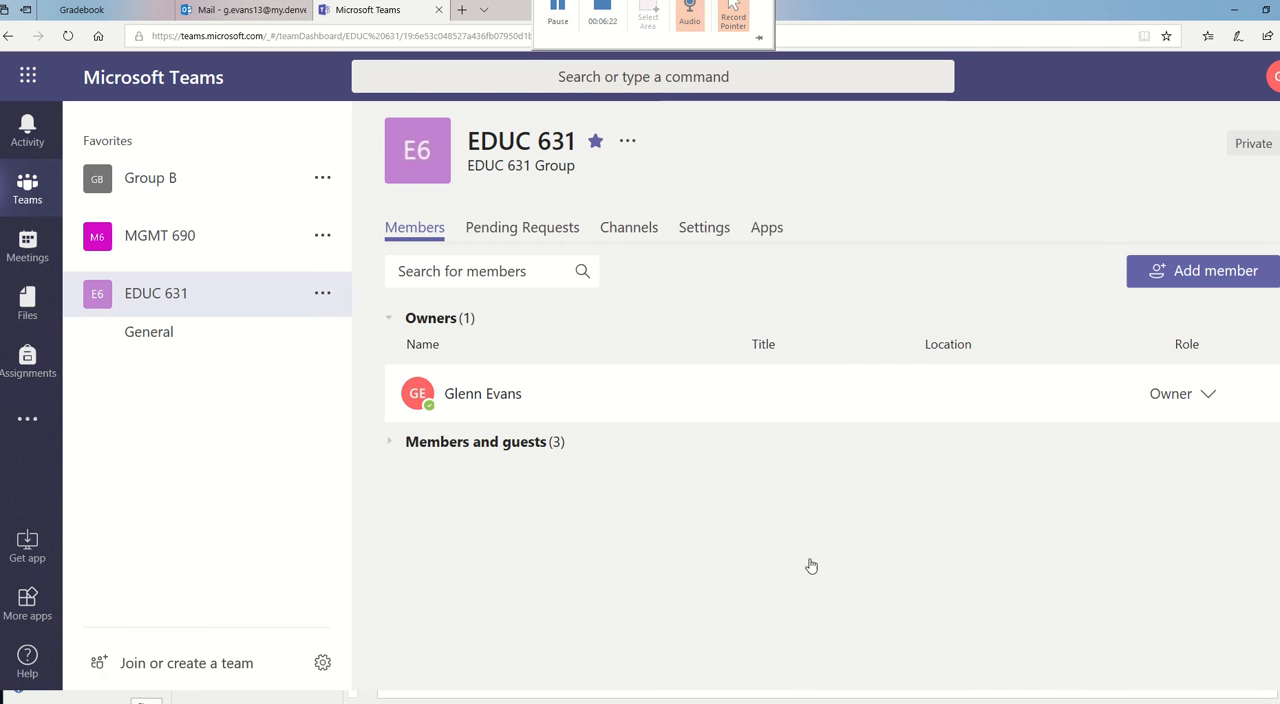
click(322, 294)
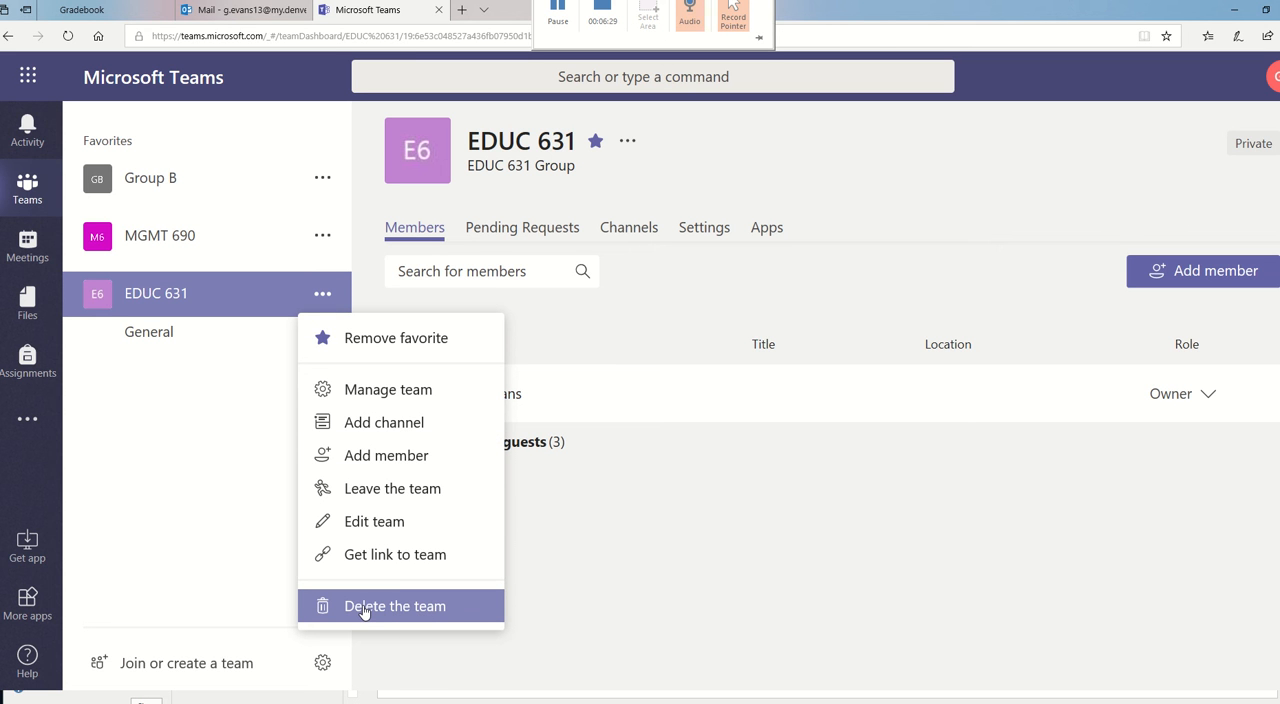
click(255, 503)
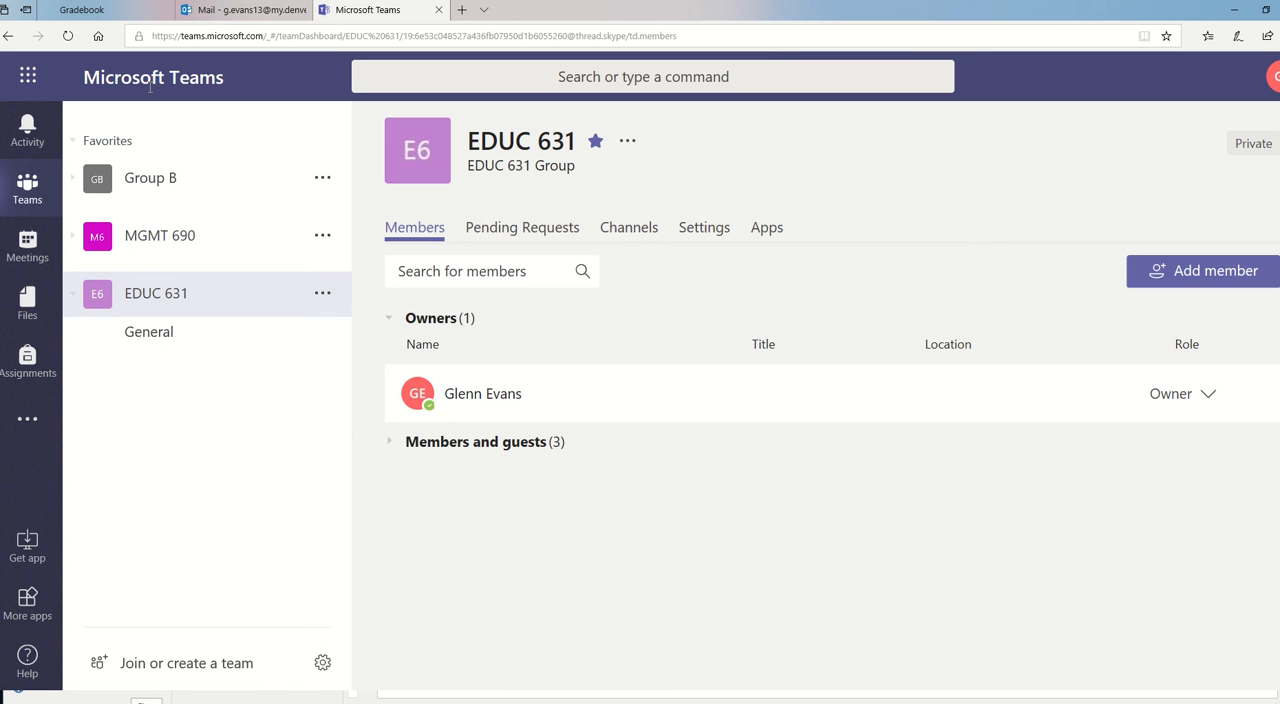